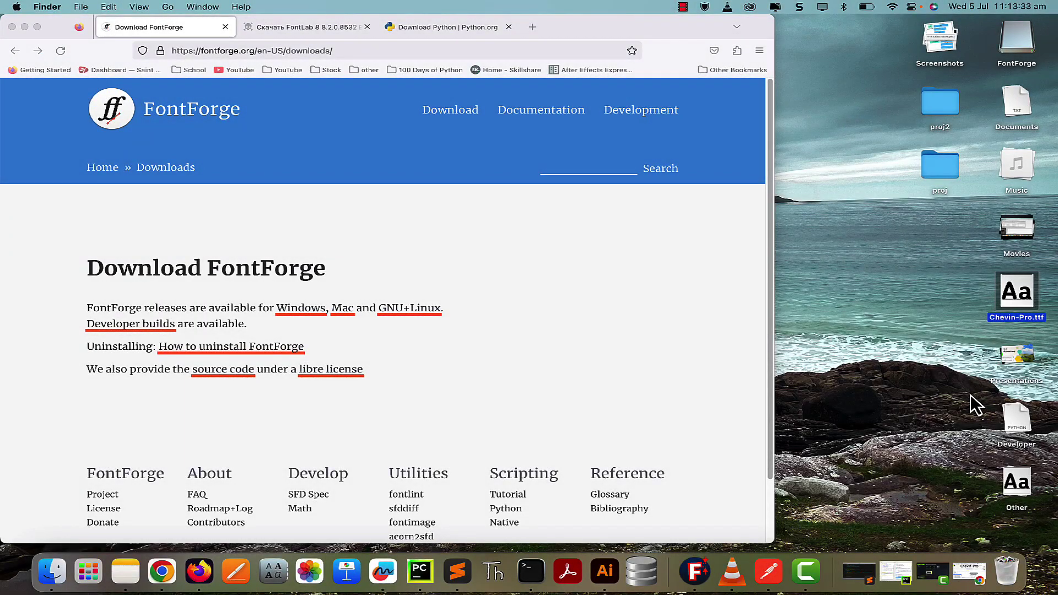
- Preview Chevin-Pro.ttf in Font Book, then close the preview and the font library window
double_click(1019, 299)
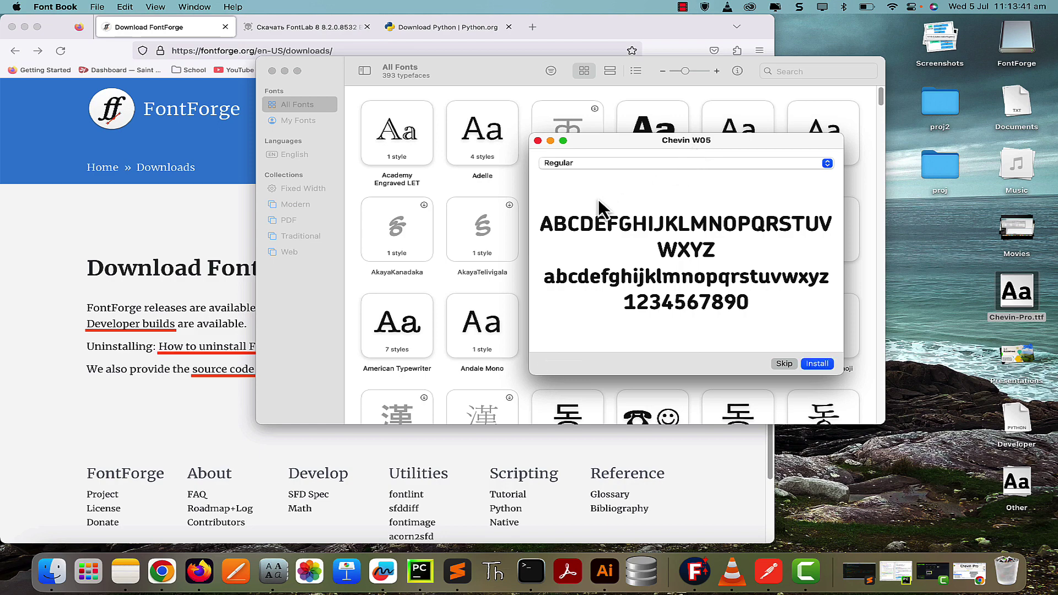
left_click(536, 141)
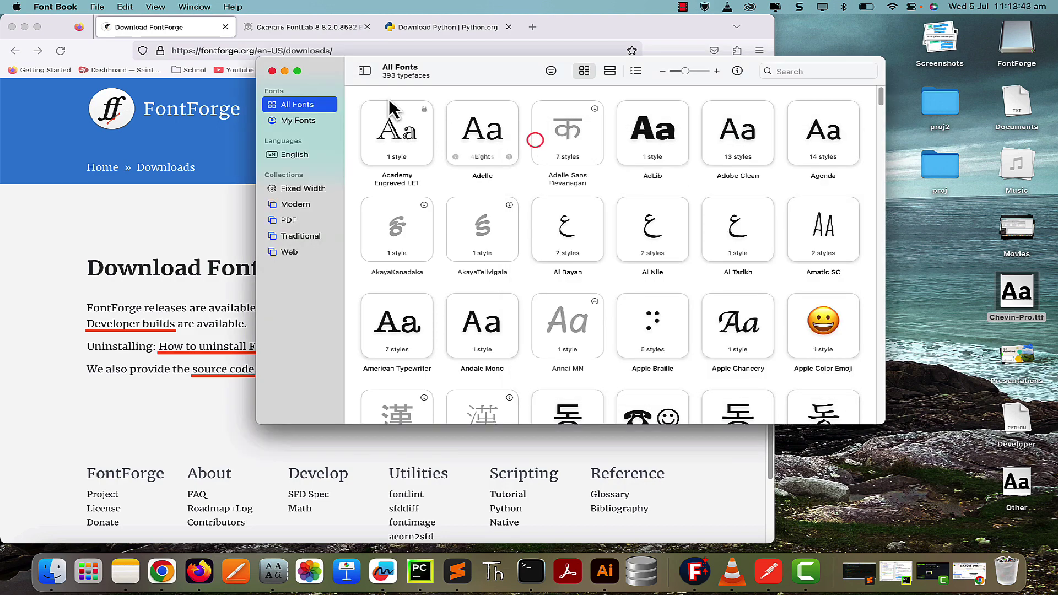
left_click(271, 71)
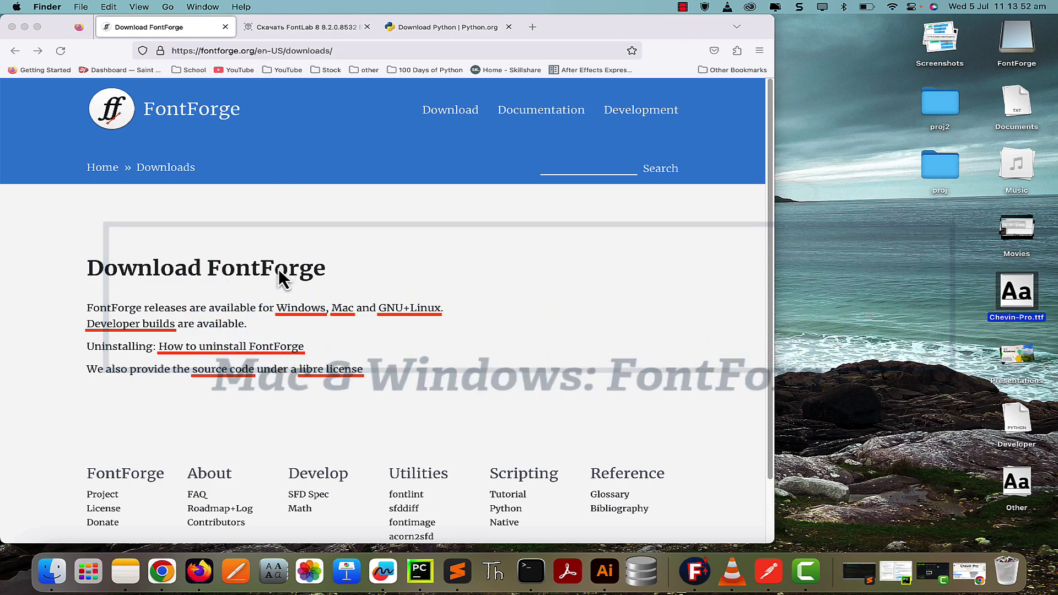
- Launch FontForge from its disk image and copy FontForge.app into Applications
left_click(376, 298)
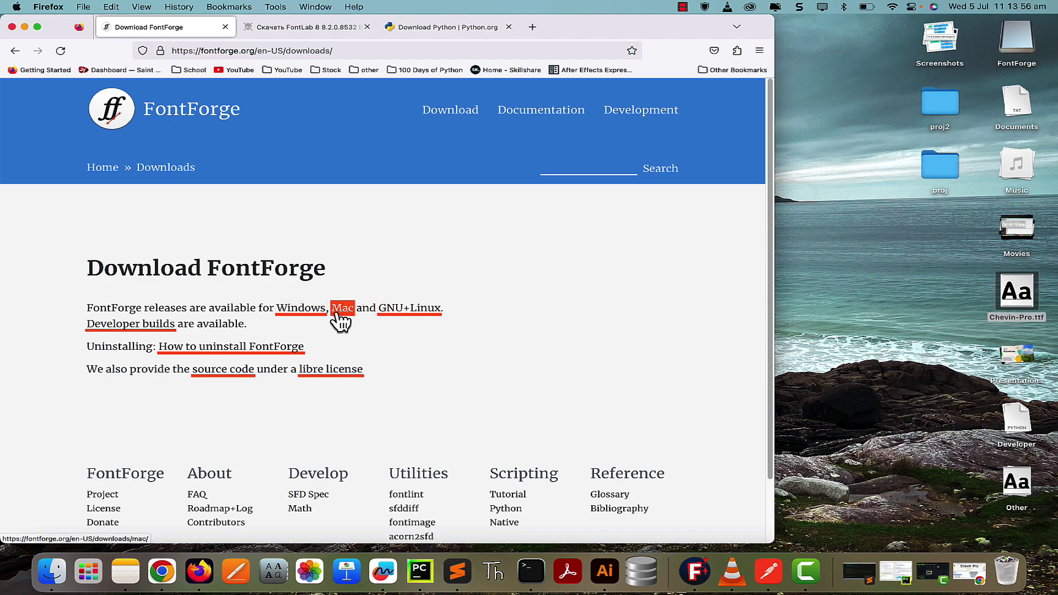
double_click(1019, 43)
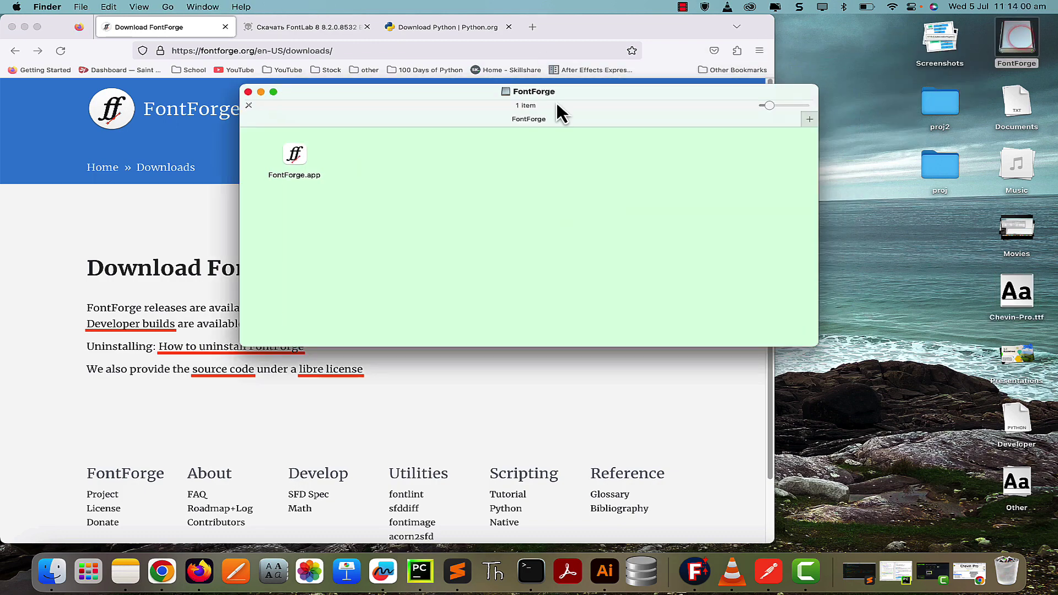
double_click(292, 153)
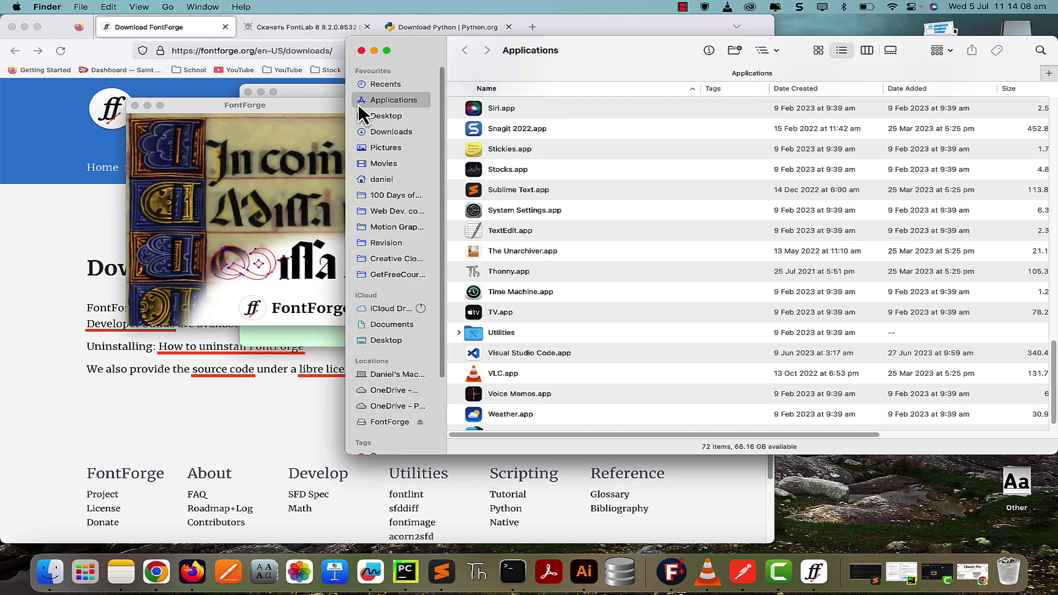
left_click(333, 91)
left_click_drag(296, 163, 891, 223)
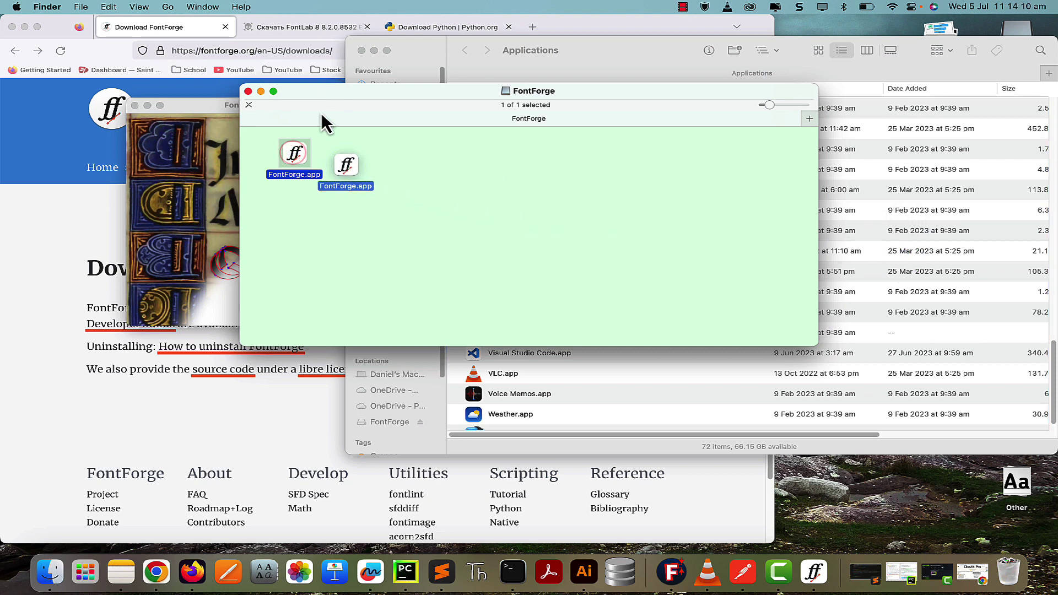
left_click(248, 92)
- Close the Applications window and cancel FontForge's Open Font dialog
left_click(361, 50)
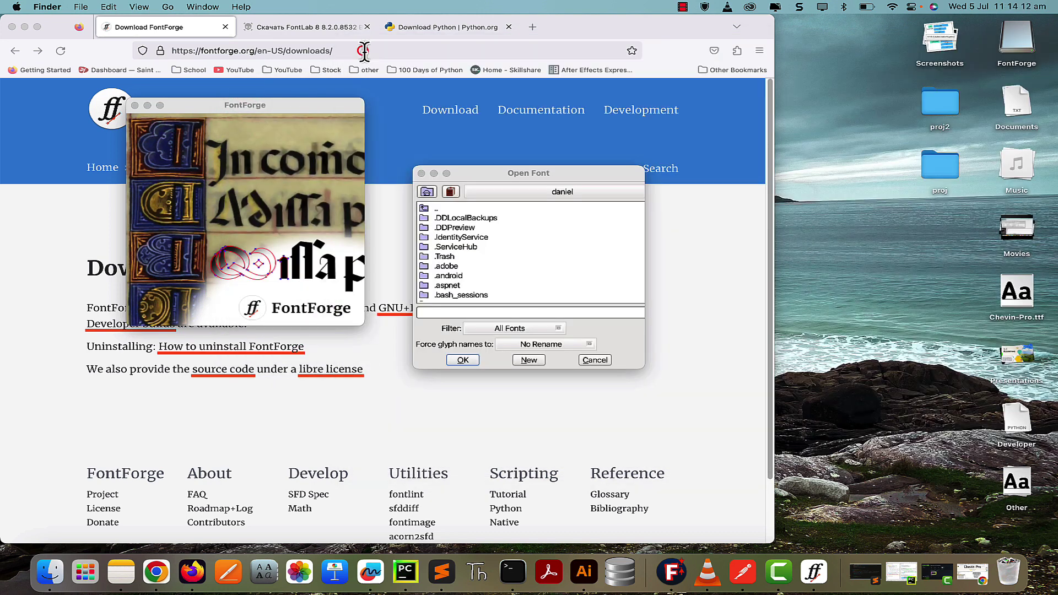
left_click(523, 175)
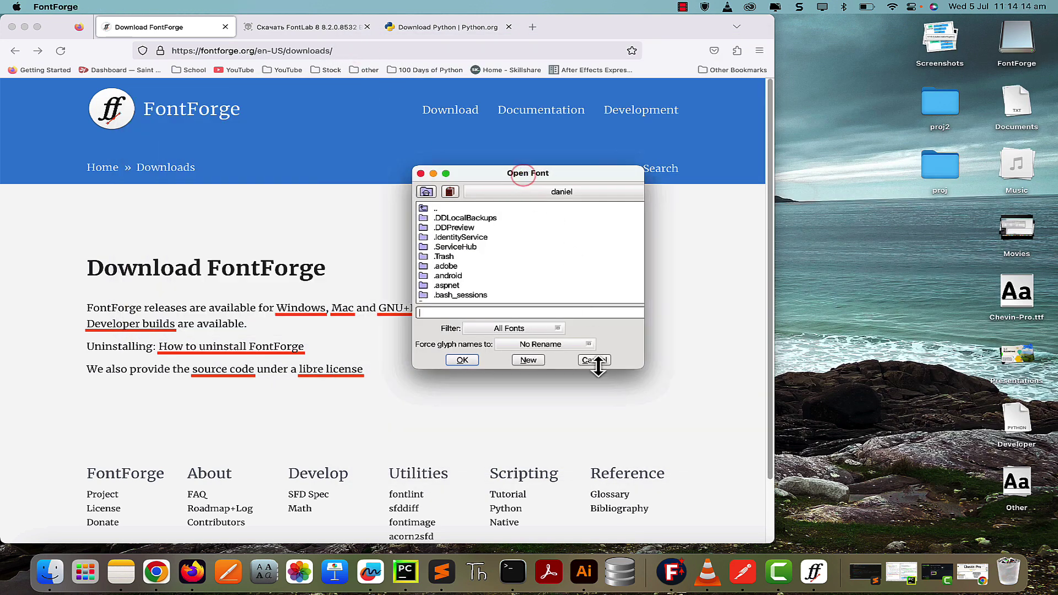
left_click(595, 361)
- Open Chevin-Pro.ttf with FontForge and bring up its Font Info PS Names
right_click(1001, 284)
left_click(1027, 297)
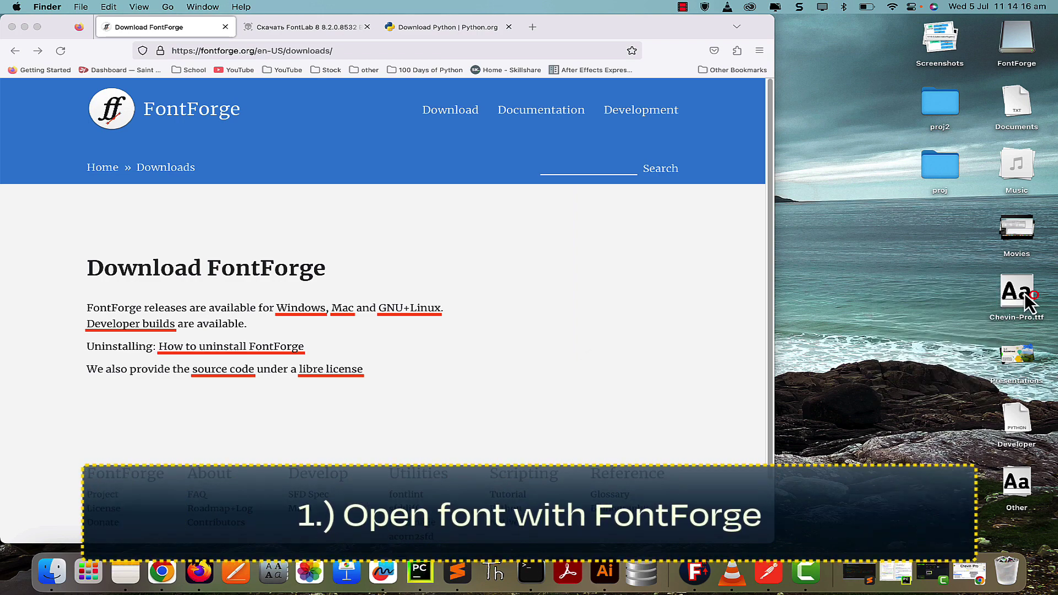
right_click(1028, 300)
mouse_move(916, 313)
left_click(825, 331)
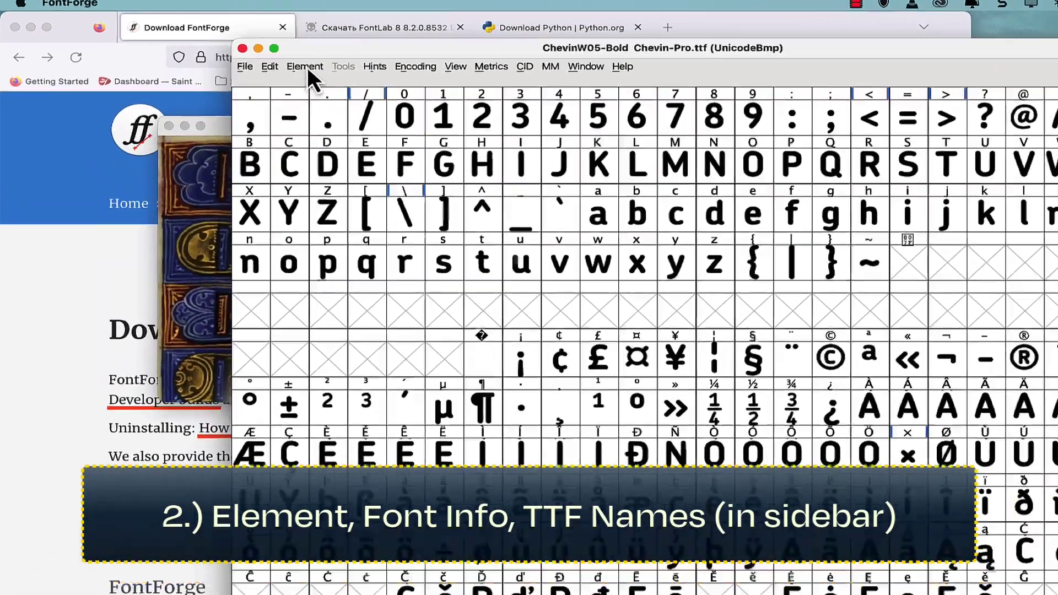
left_click(243, 57)
left_click(253, 70)
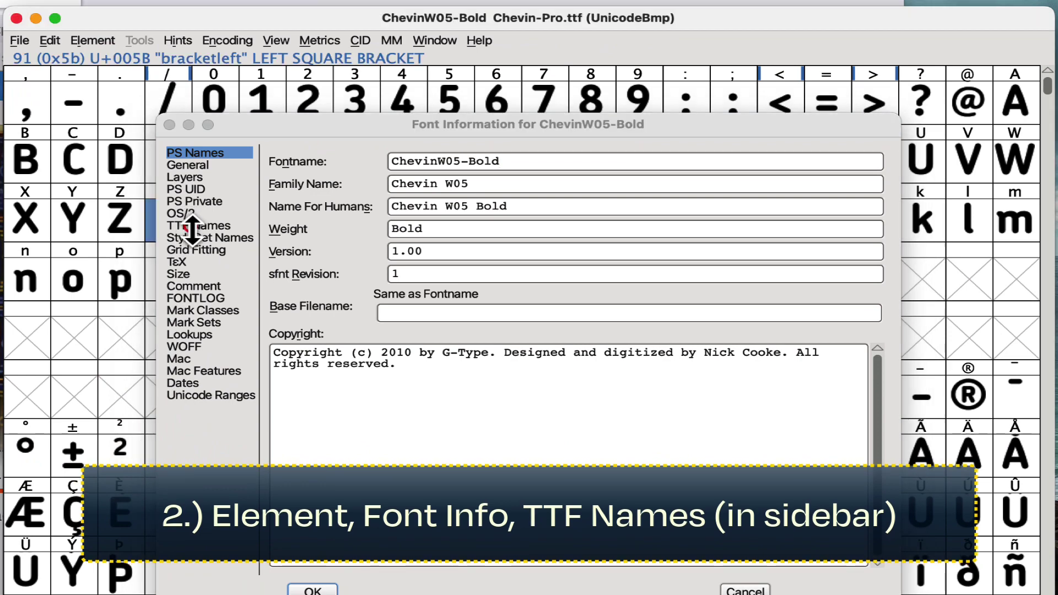
- In TTF Names, detach the Family name and change it to Chevin Pro
left_click(192, 226)
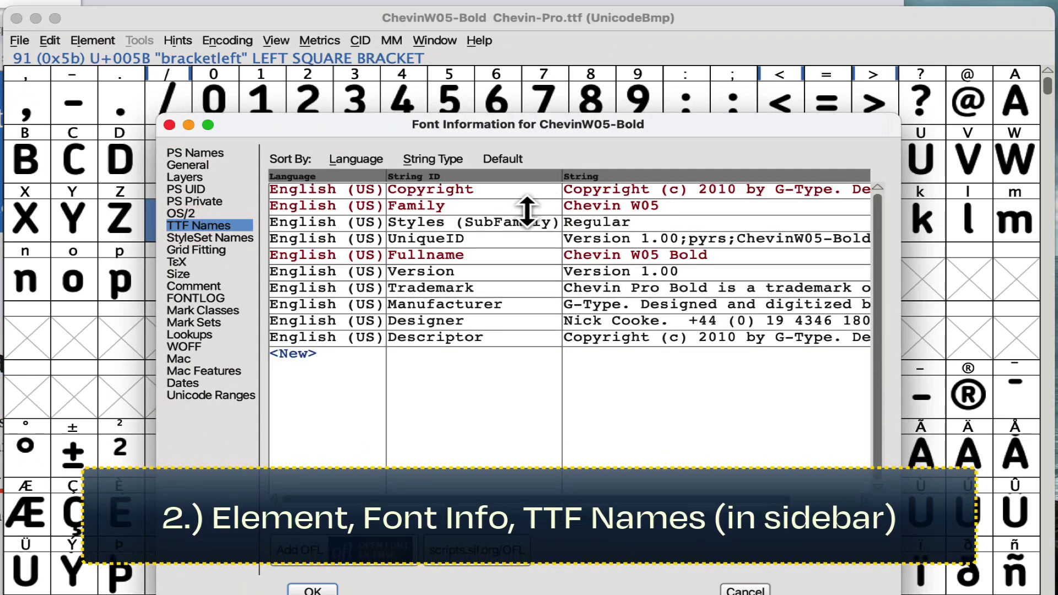
left_click(602, 206)
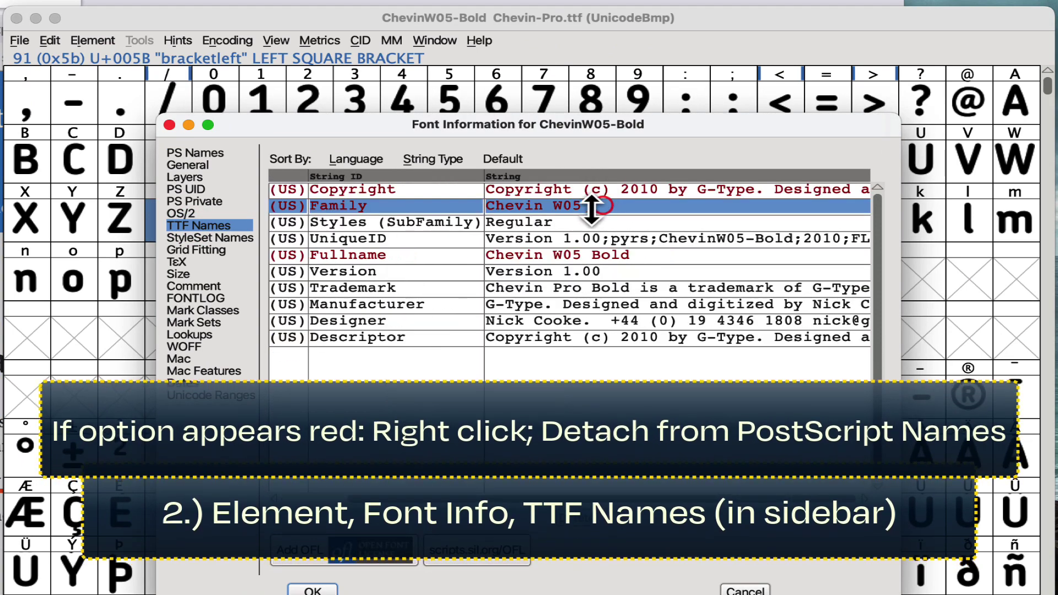
right_click(570, 207)
left_click(595, 216)
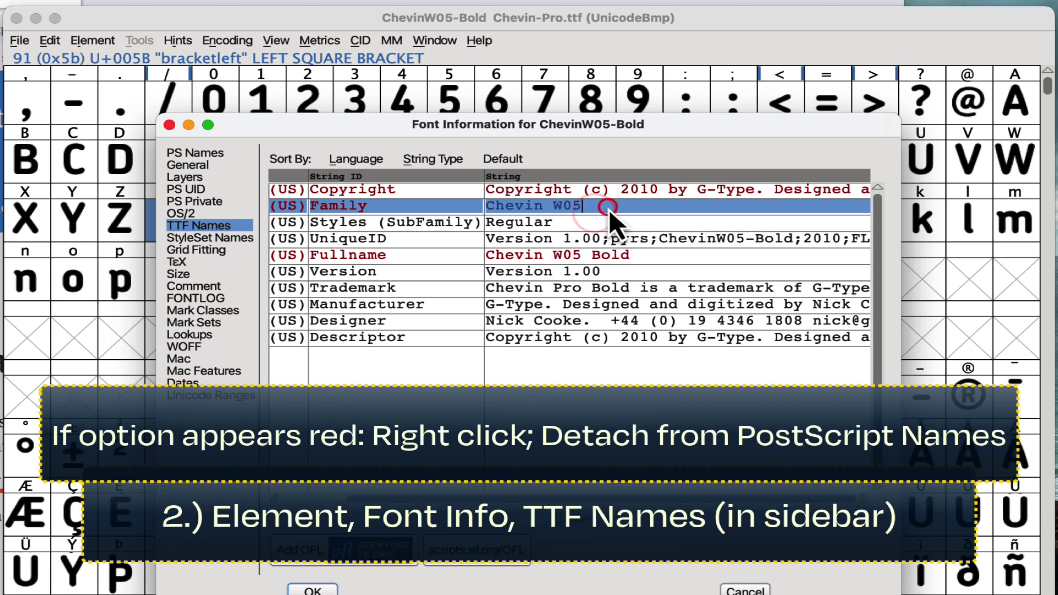
key("BackSpace")
key("BackSpace")
key("BackSpace")
type("Pro")
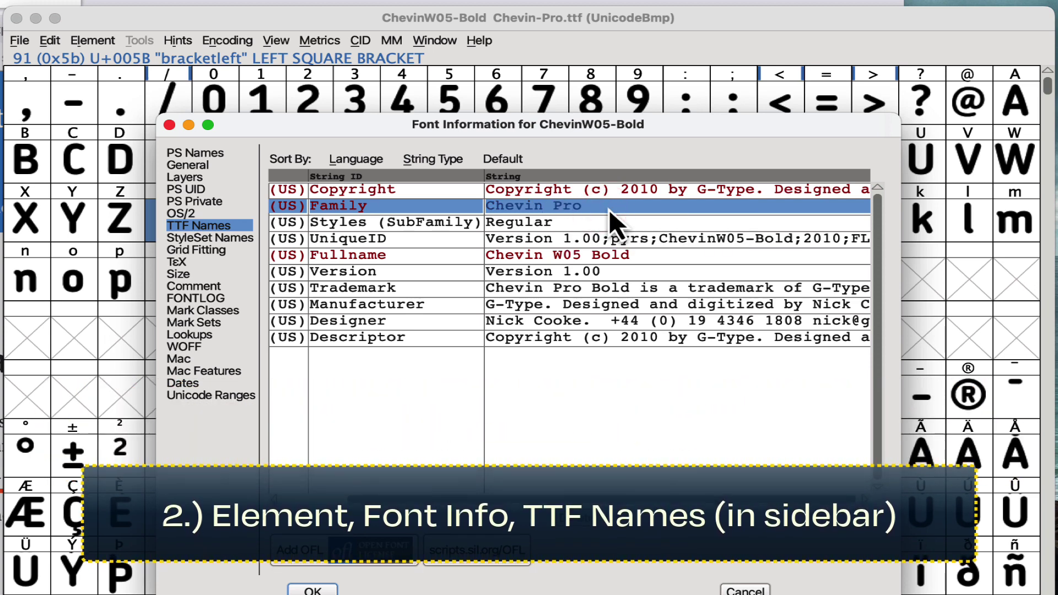
- Set SubFamily to Bold and remove W05 so Fullname reads Chevin Bold
left_click(526, 225)
type("B")
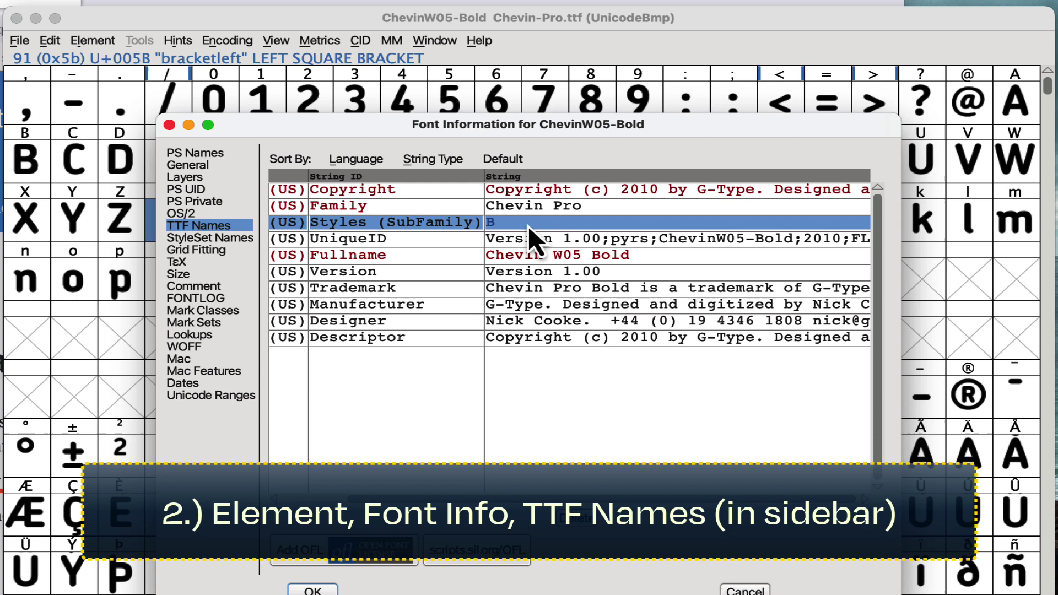
type("old")
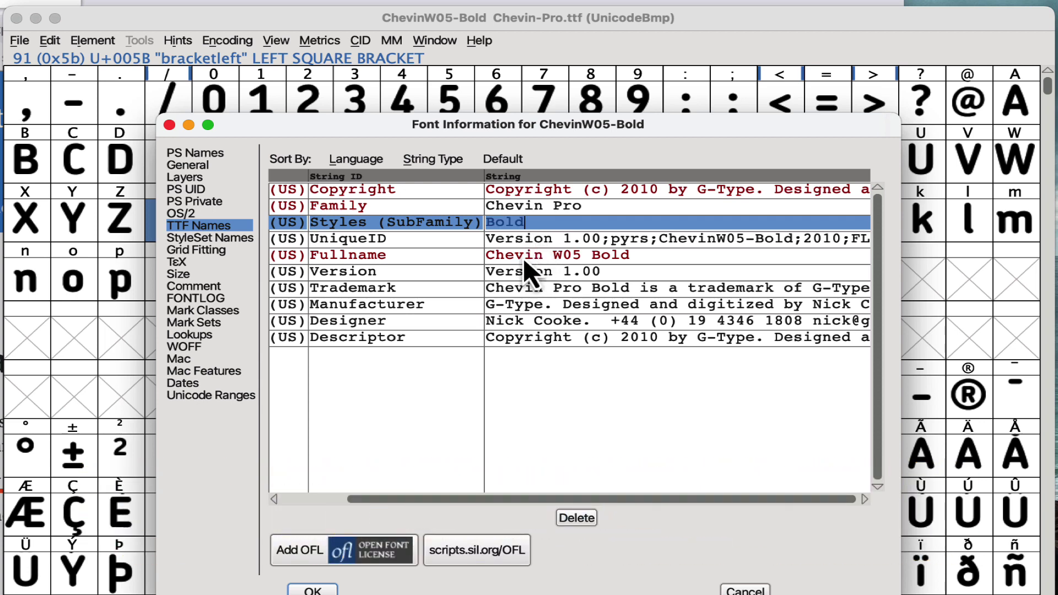
left_click(560, 257)
left_click(583, 266)
double_click(567, 257)
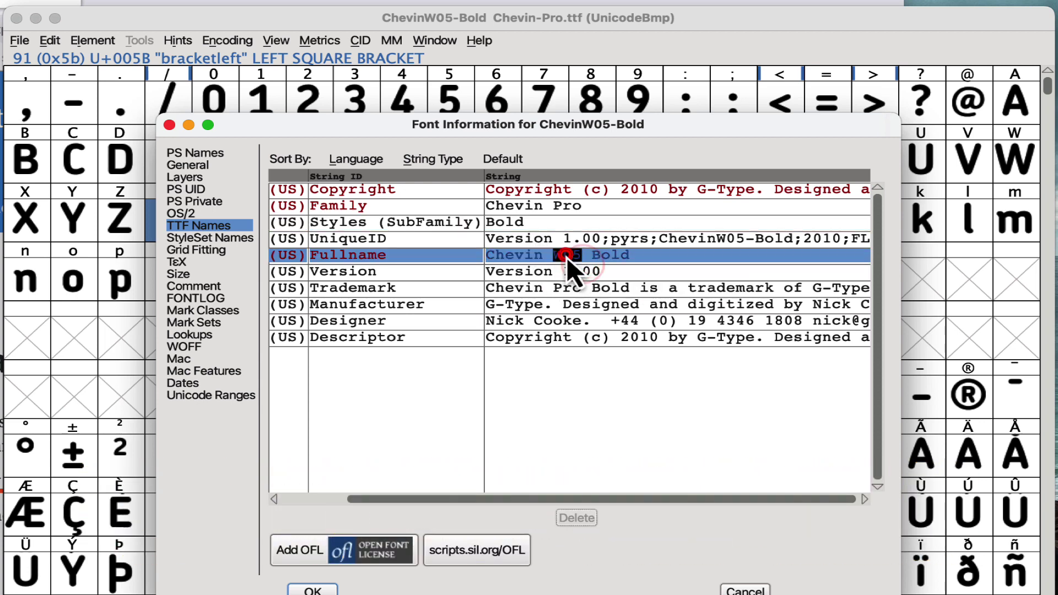
key("BackSpace")
key("BackSpace")
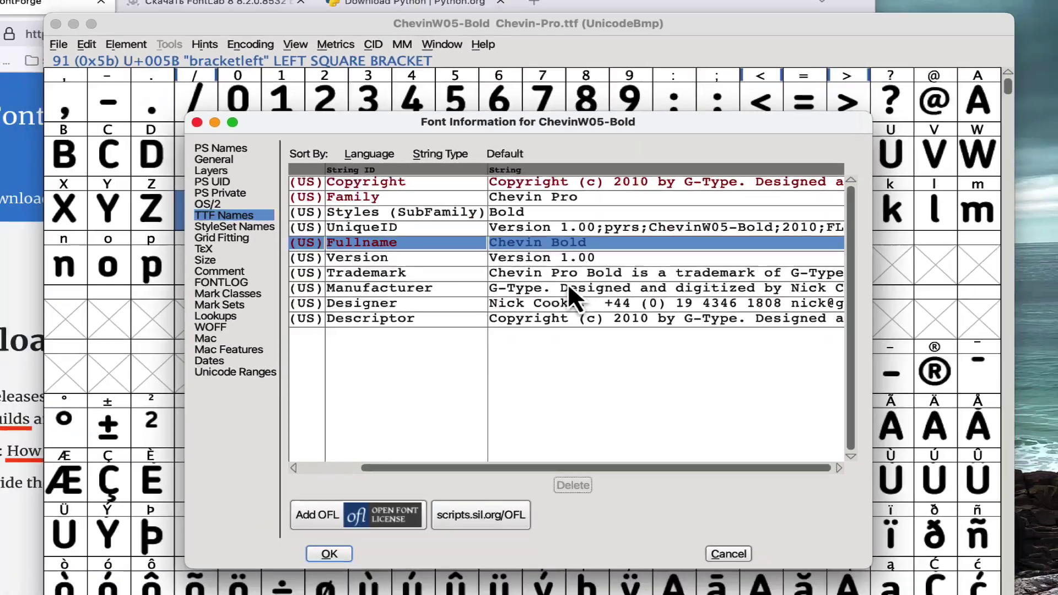
- Confirm the font info and generate ChevinW05-Bold.ttf on the Desktop, accepting em-size and kerning warnings
left_click(330, 554)
left_click(323, 388)
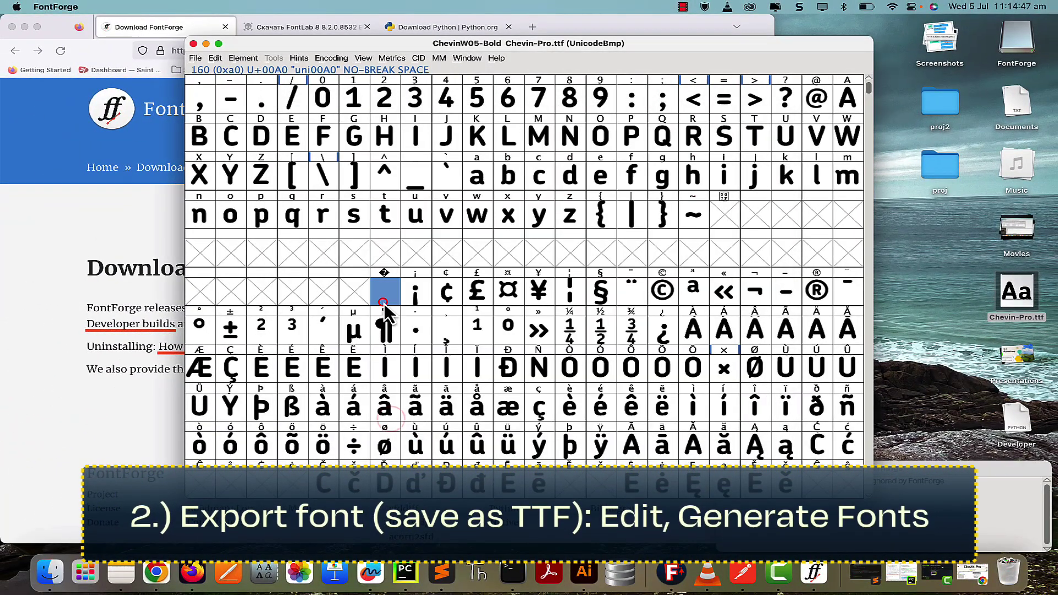
left_click(195, 58)
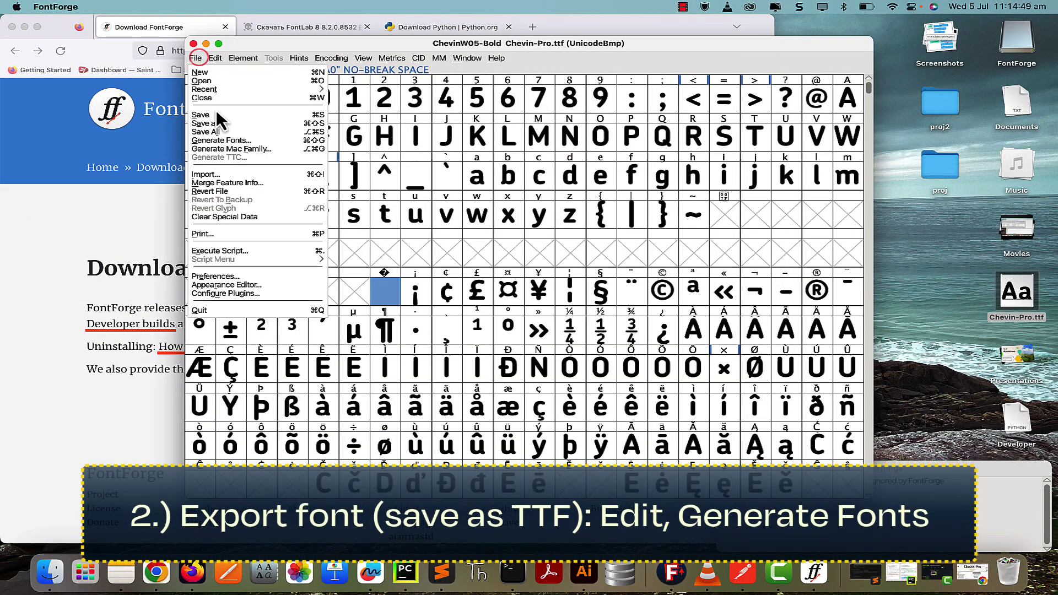
left_click(215, 140)
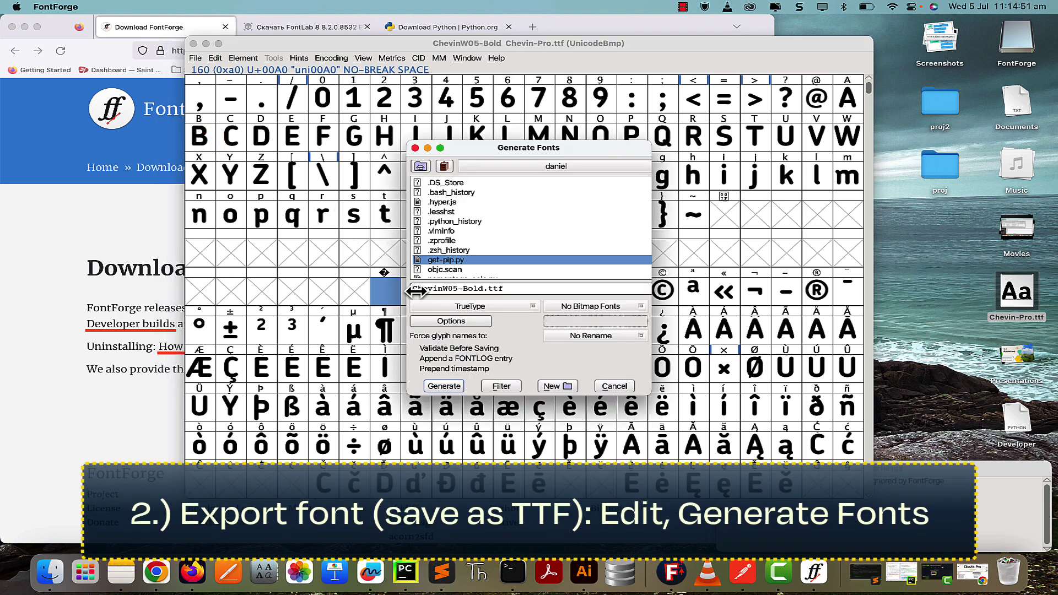
type("/Users/daniel/Desktop/")
left_click(449, 386)
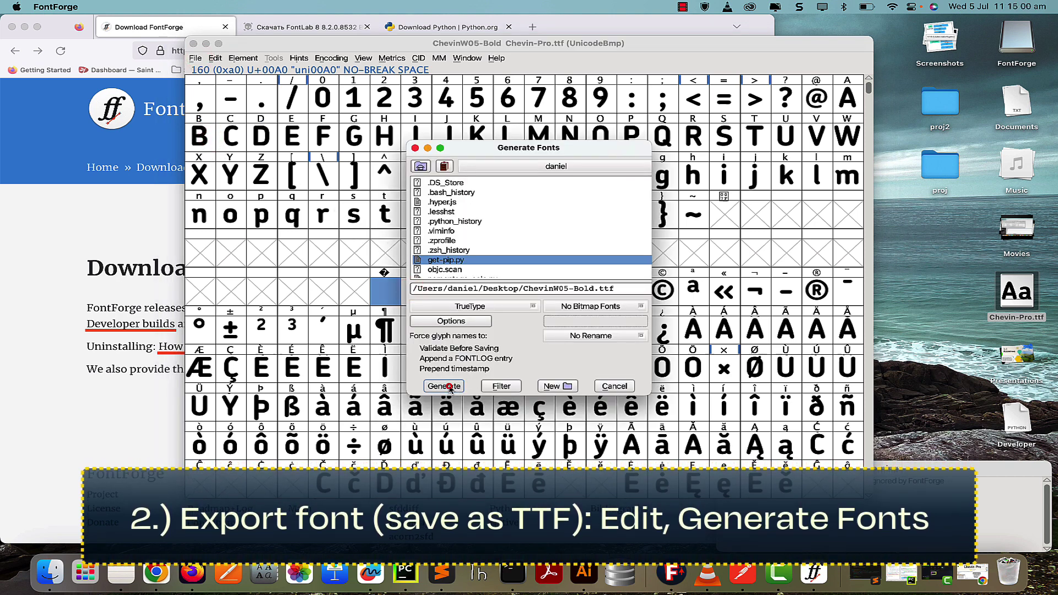
left_click(487, 304)
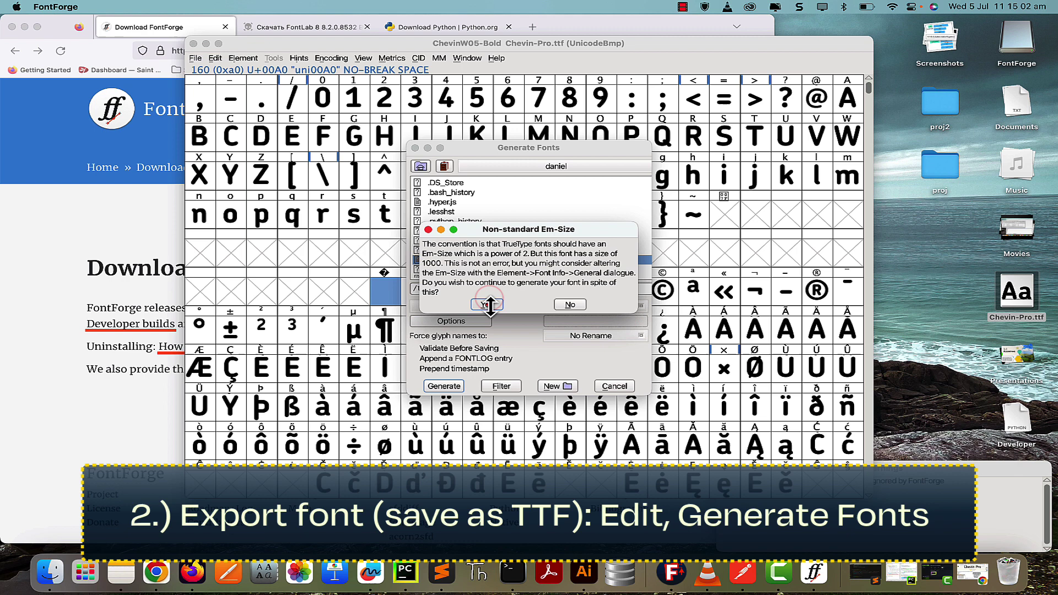
left_click(529, 300)
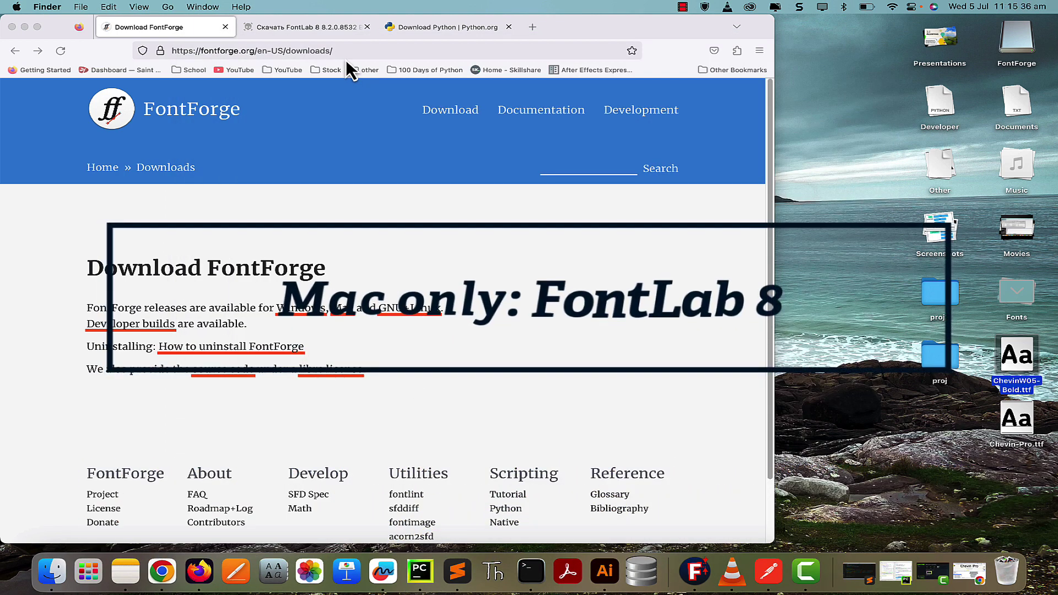
- In Firefox, show the appstorrent FontLab 8 page, glance at the Python tab, and click download
left_click(322, 30)
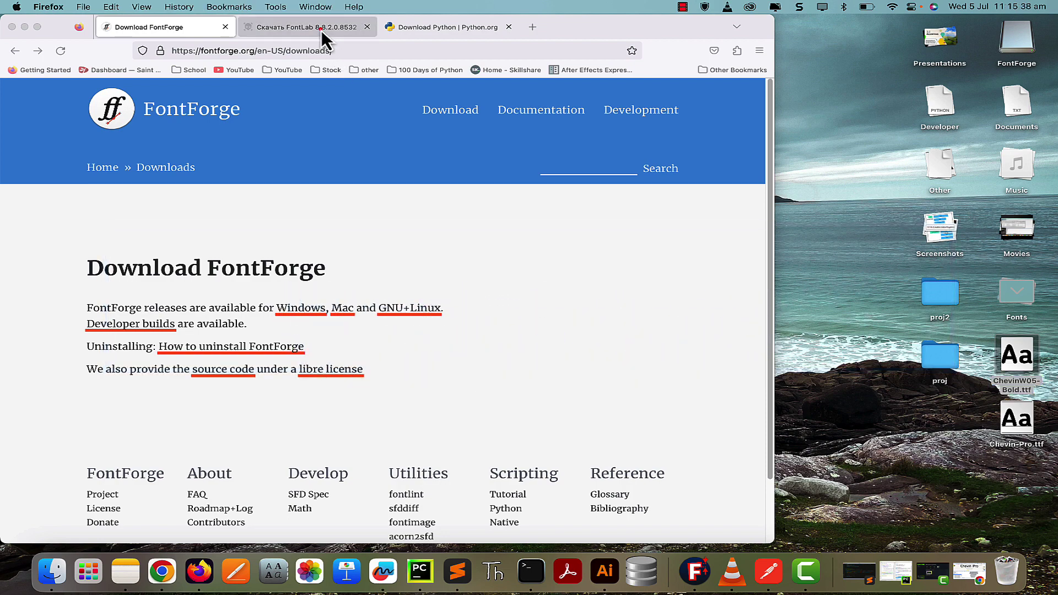
left_click(322, 29)
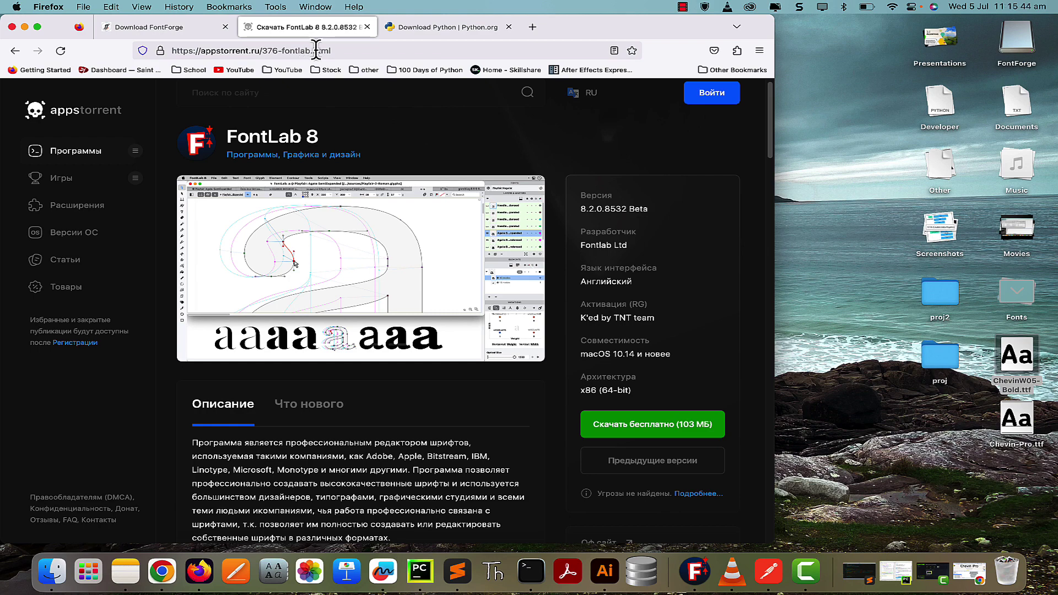
left_click(431, 29)
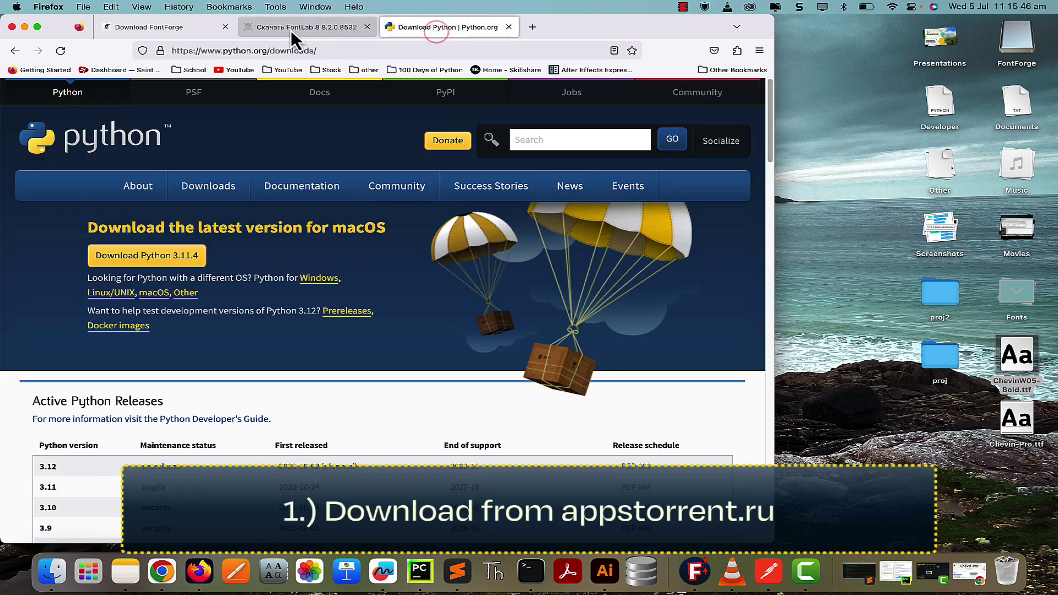
left_click(294, 30)
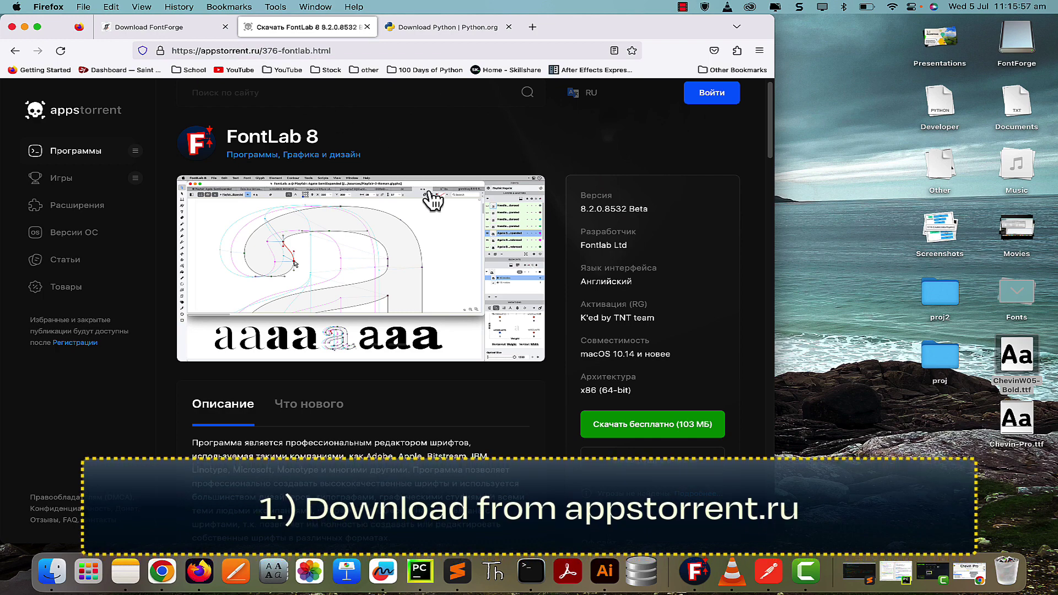
left_click(651, 428)
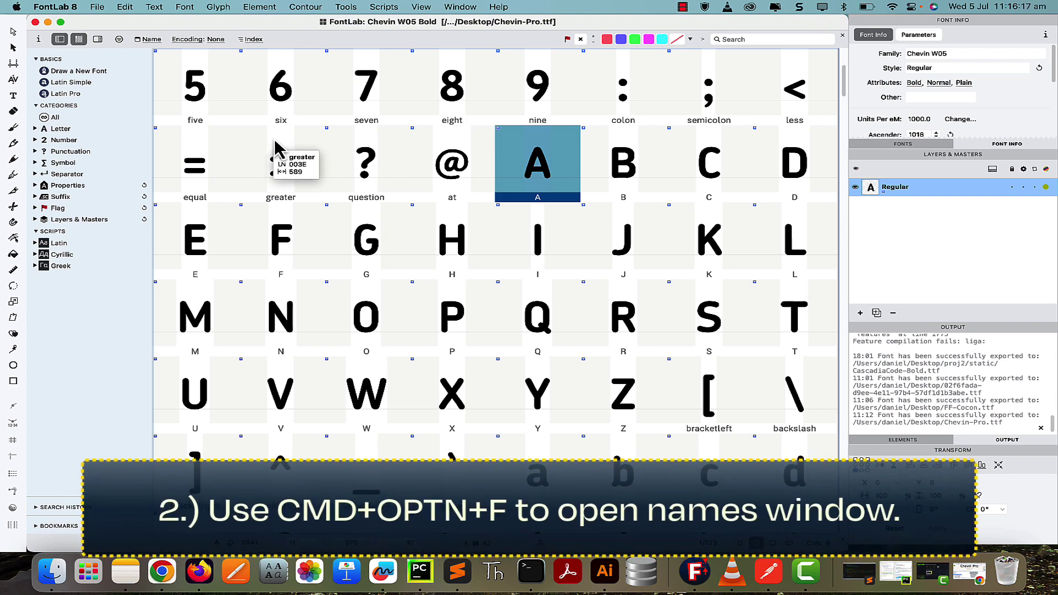
- In Font Info Names, change the family name from Chevin W05 to Chevin Pro
key("super+alt+f")
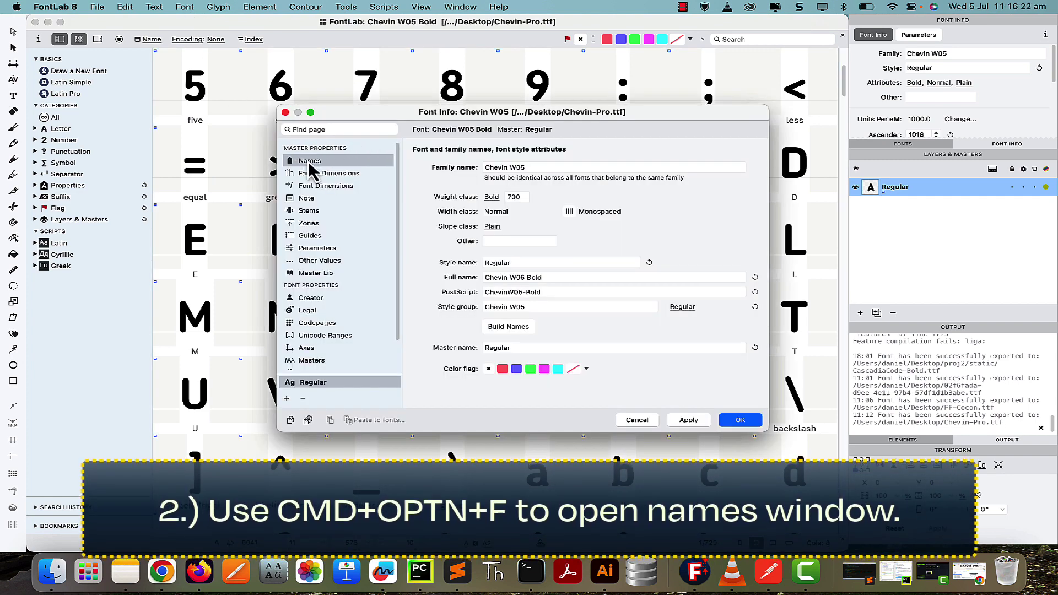
left_click(545, 166)
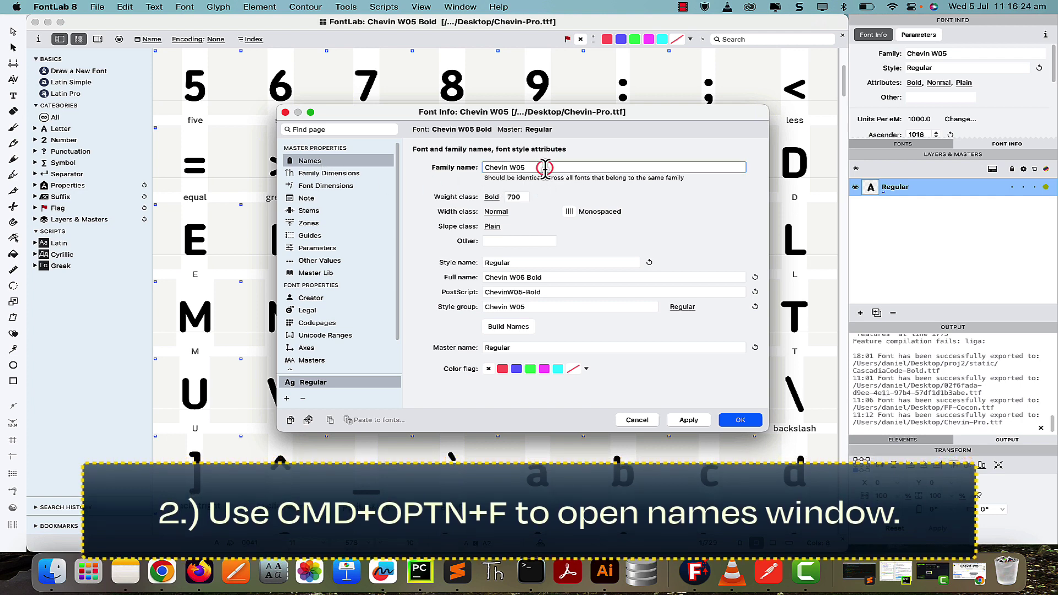
key("BackSpace")
key("BackSpace")
key("BackSpace")
type("Pro")
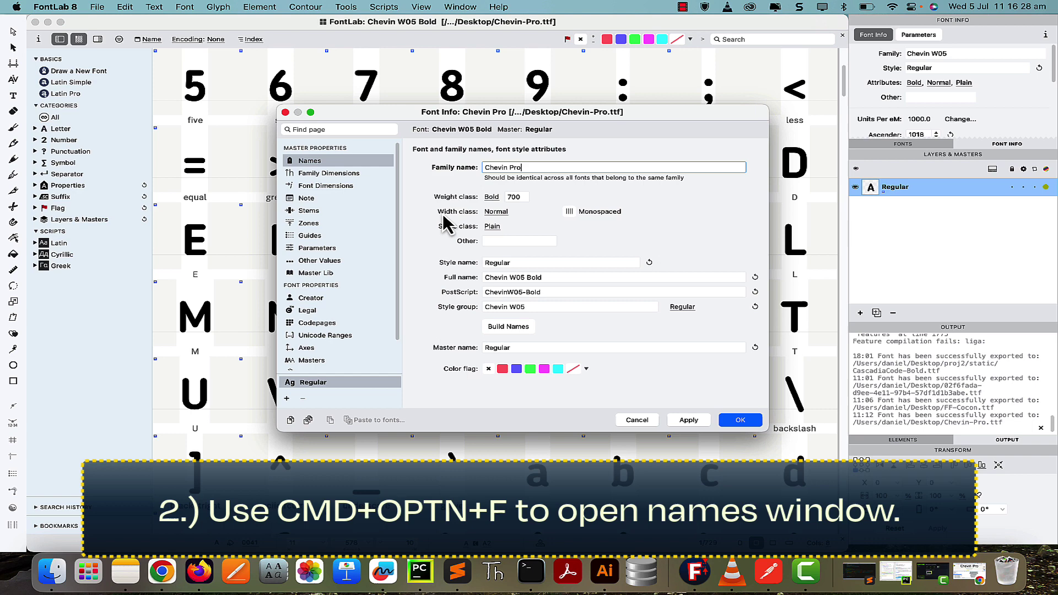
left_click(533, 236)
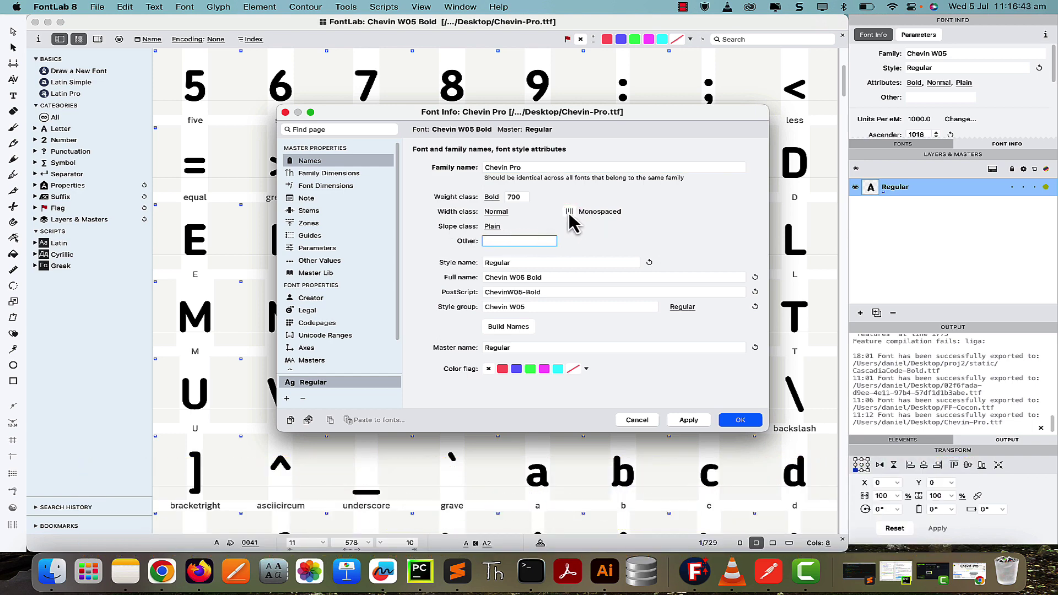
left_click(568, 211)
- Regenerate full name Chevin Pro Bold, PostScript name ChevinPro-Bold, style group and master Bold, then apply
left_click(649, 263)
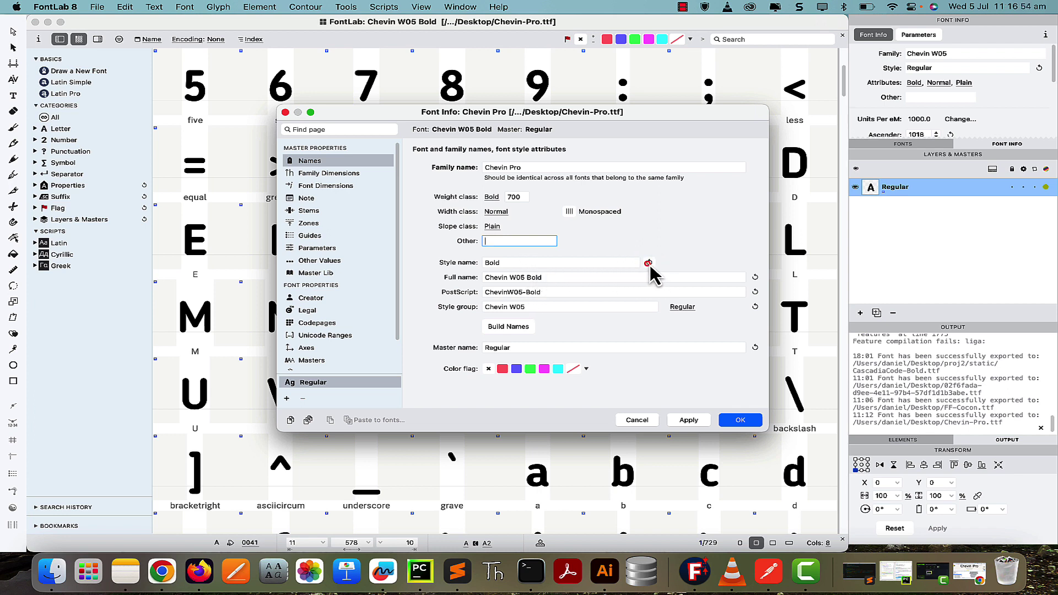
left_click(754, 277)
left_click(755, 292)
left_click(755, 306)
left_click(755, 347)
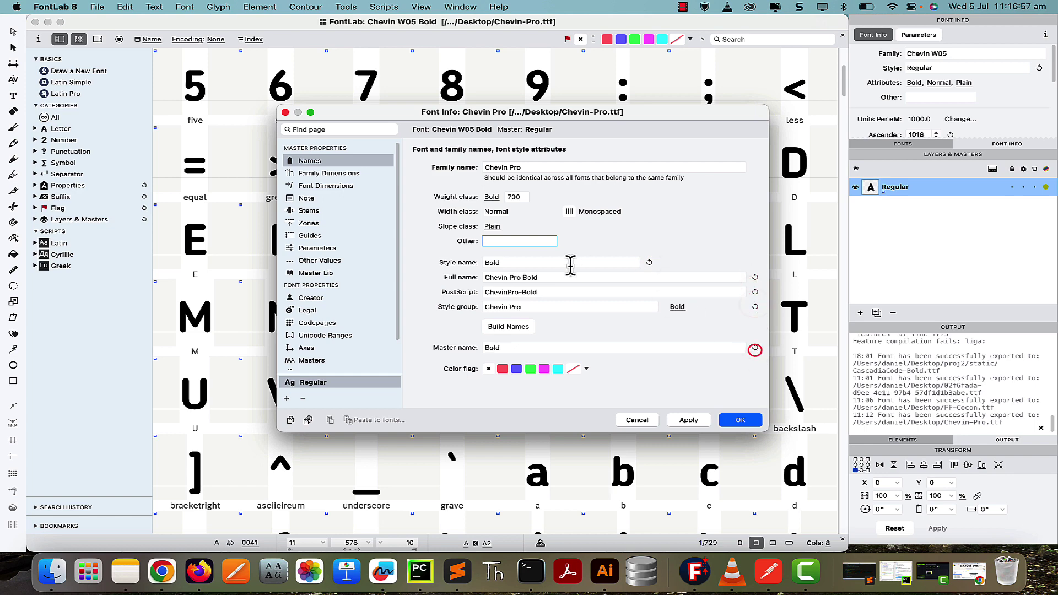
left_click(687, 420)
left_click(739, 420)
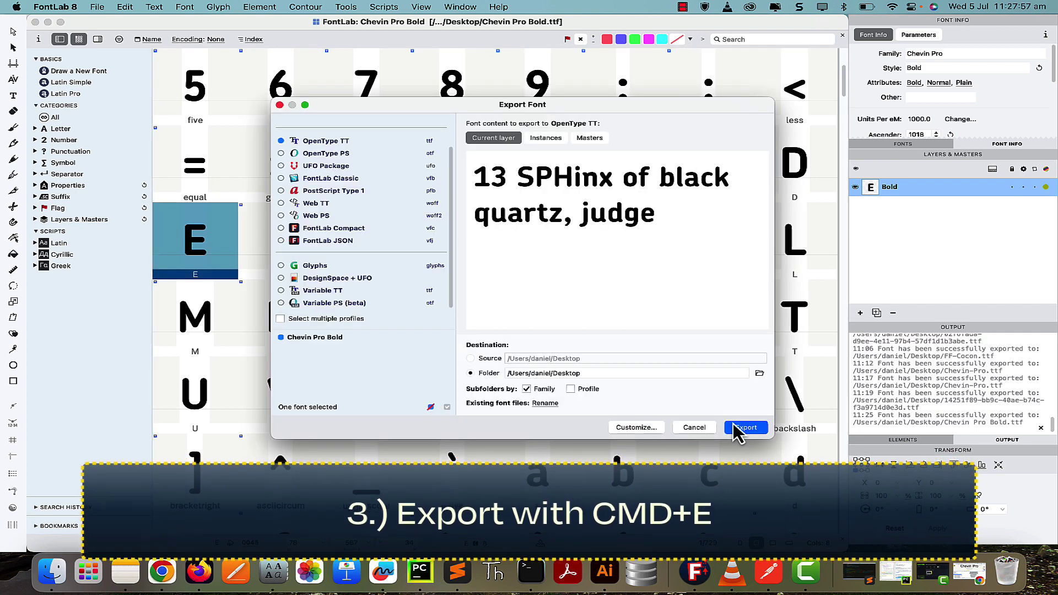
- Export the font as Chevin Pro Bold.ttf and reveal the desktop
left_click(742, 429)
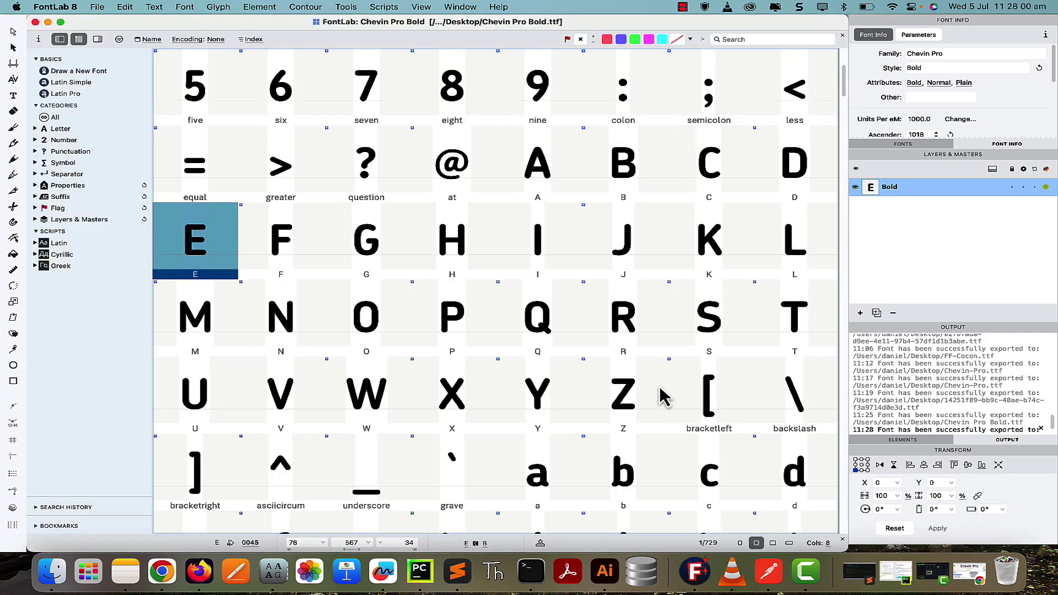
key("F11")
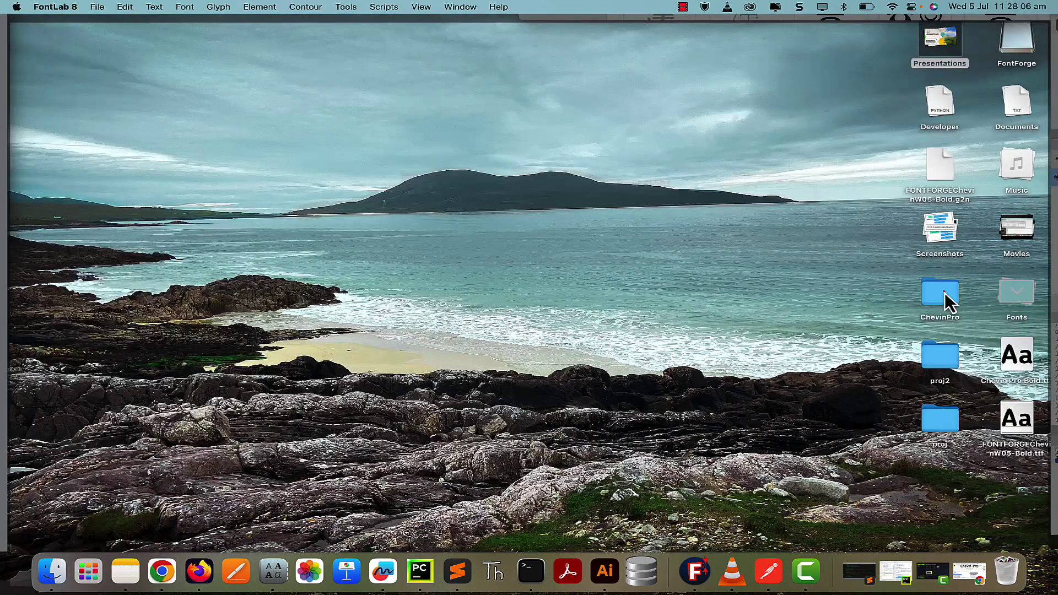
- Preview Chevin Pro Bold.ttf from the ChevinPro folder in Font Book, then close Font Book
double_click(944, 293)
double_click(462, 165)
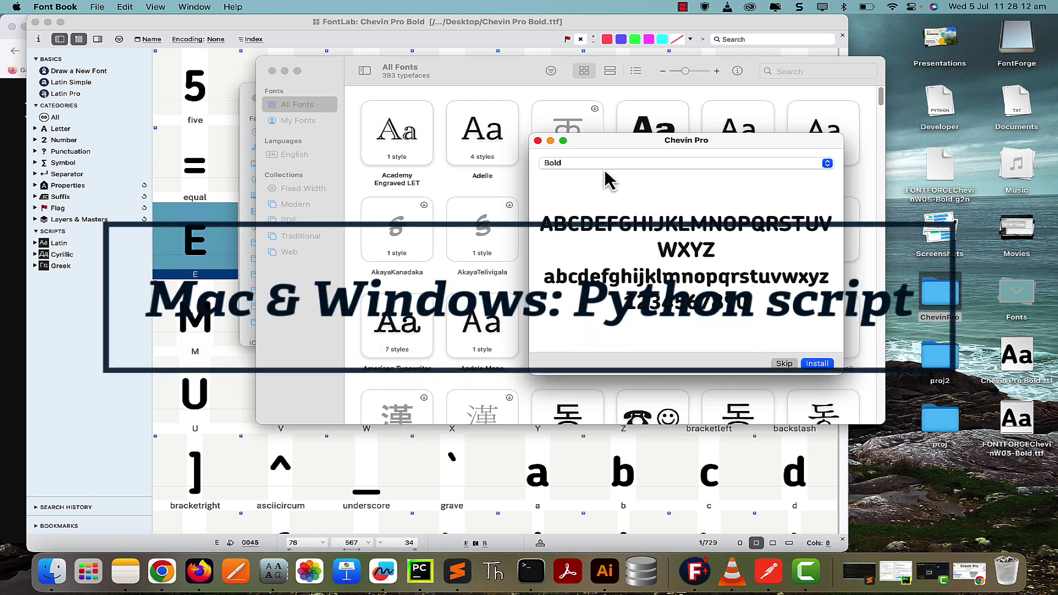
left_click(537, 140)
left_click(272, 70)
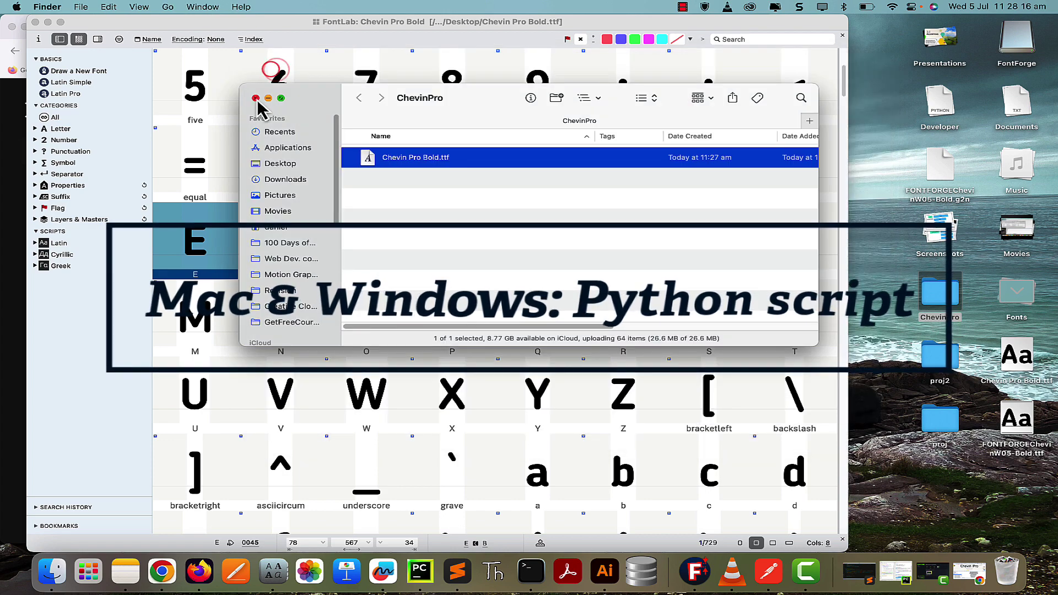
- Close the ChevinPro folder and the Chevin Pro Bold font in FontLab without saving
left_click(255, 98)
left_click(36, 23)
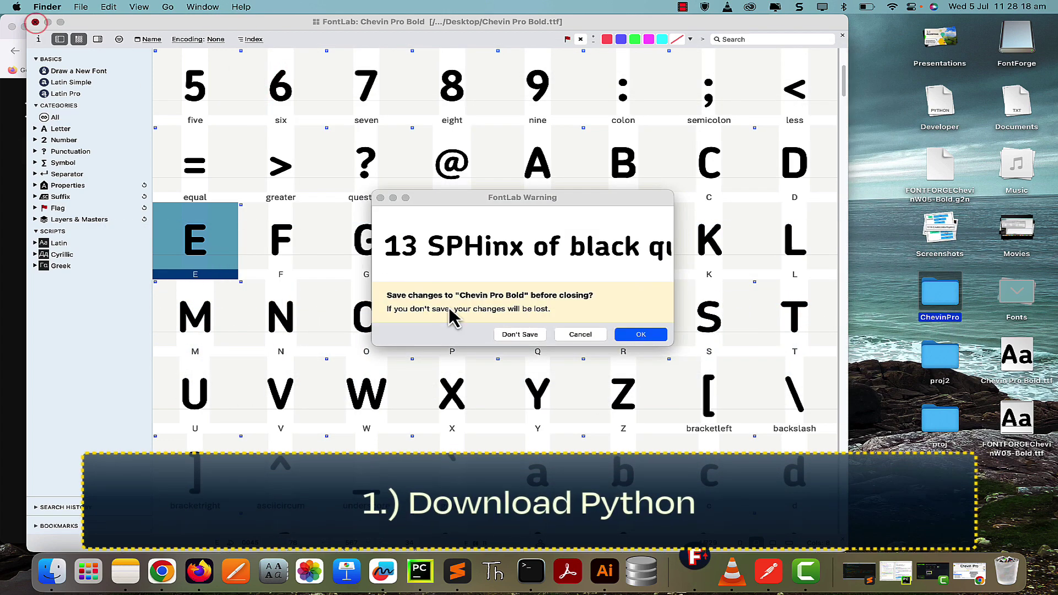
left_click(512, 334)
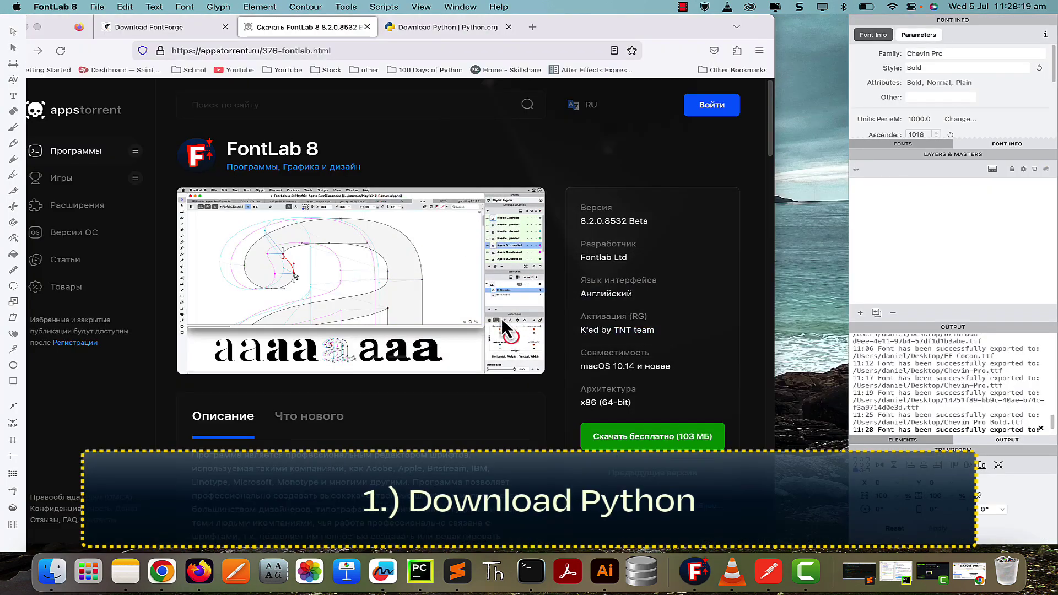
- On the Python downloads page, select the macOS heading, then open Terminal from the Dock
left_click(451, 30)
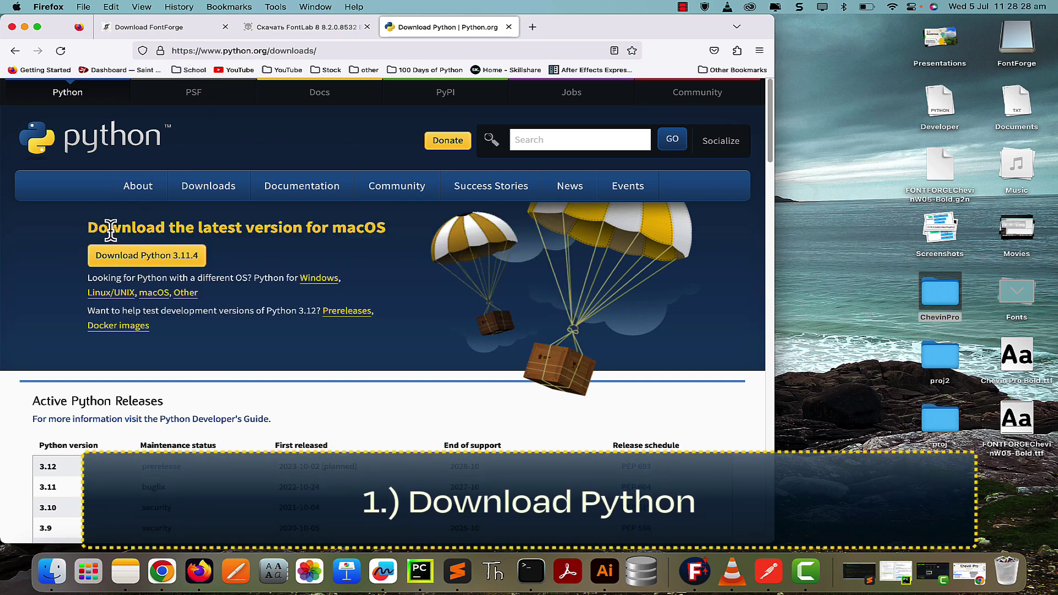
left_click_drag(110, 229, 342, 239)
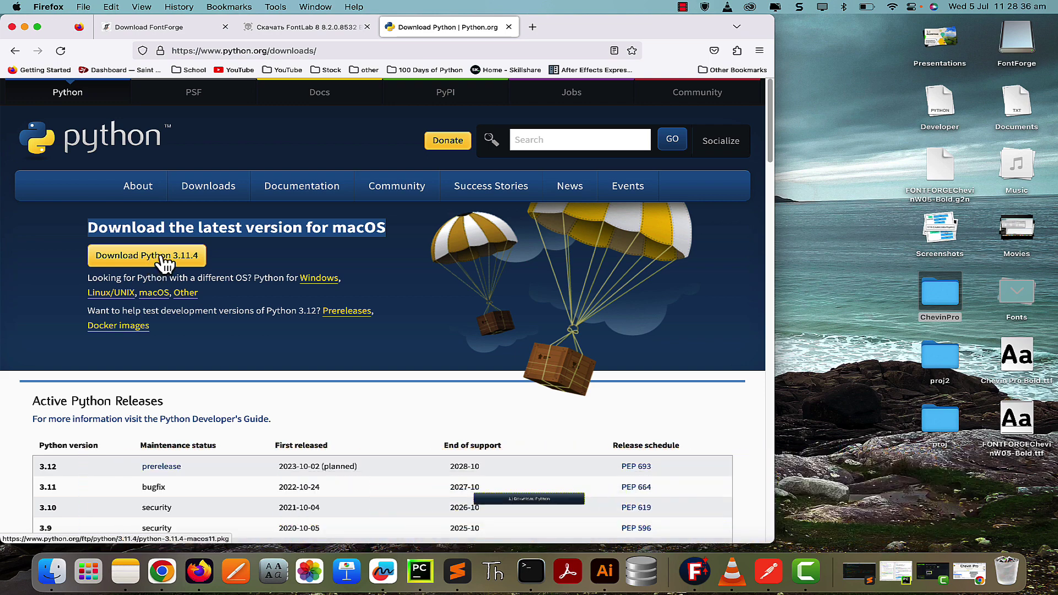
left_click(530, 571)
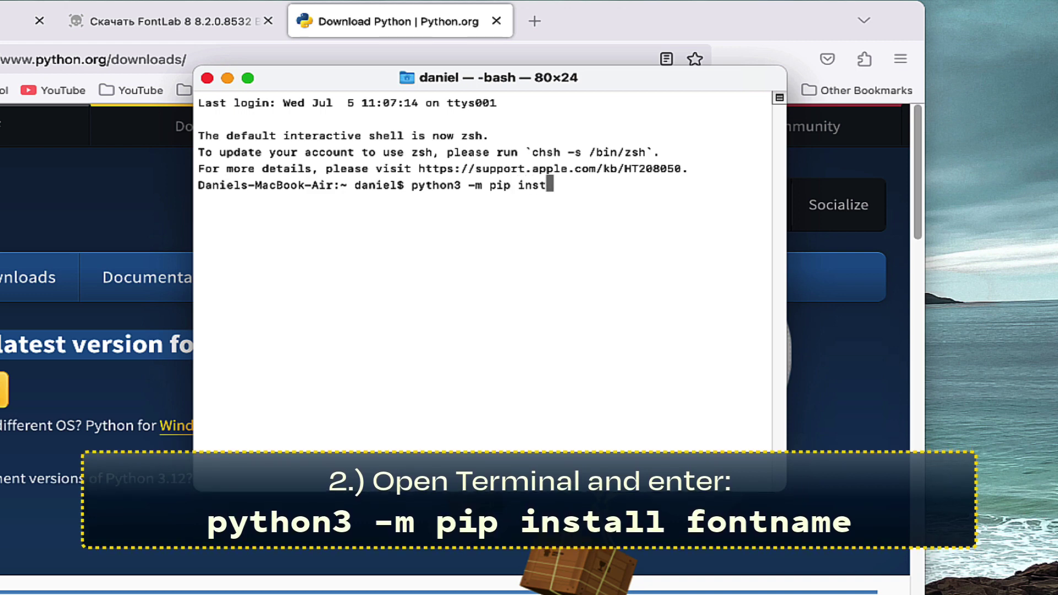
- Run python3 -m pip install fontname and check that fontname-1.0.0 installed successfully
type("all font")
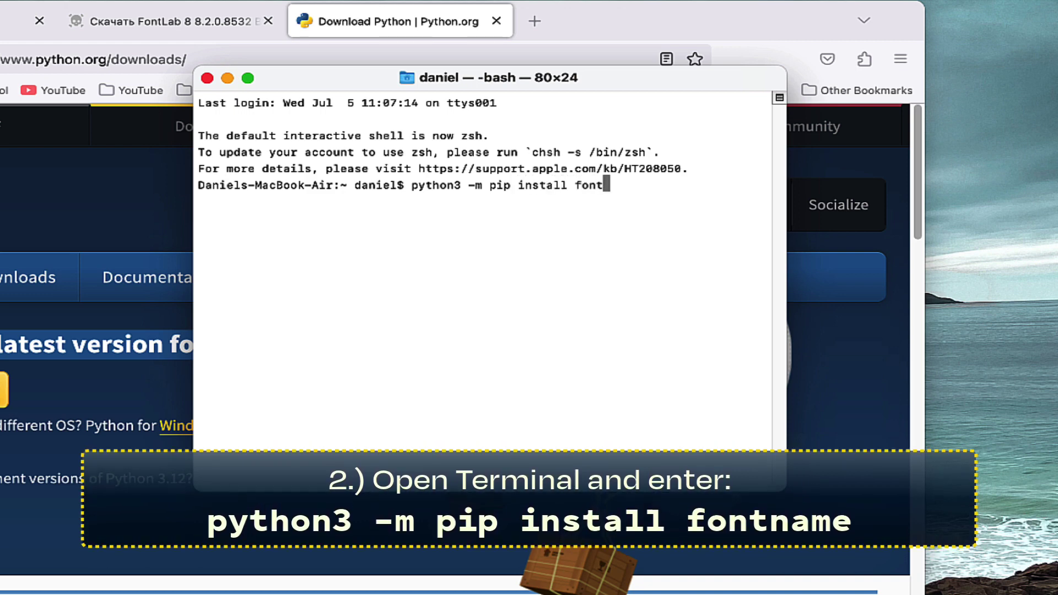
type("name")
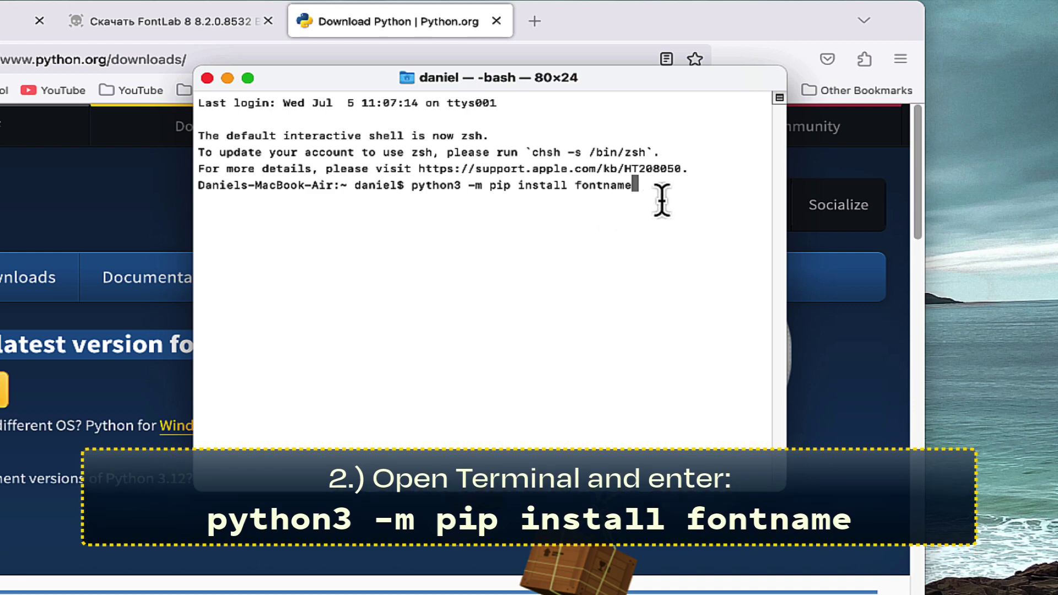
key("Return")
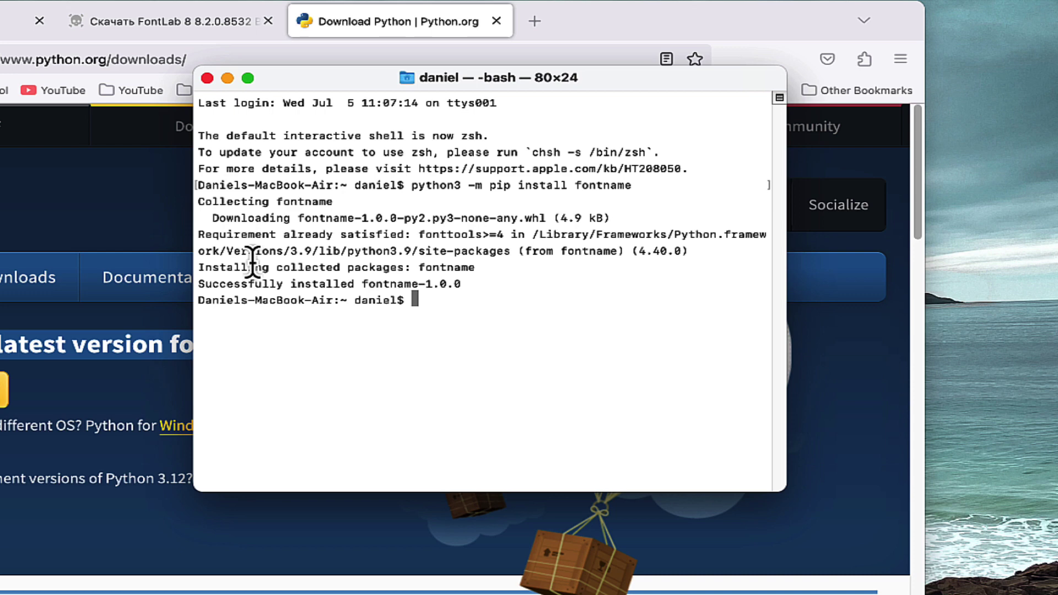
left_click_drag(220, 287, 490, 284)
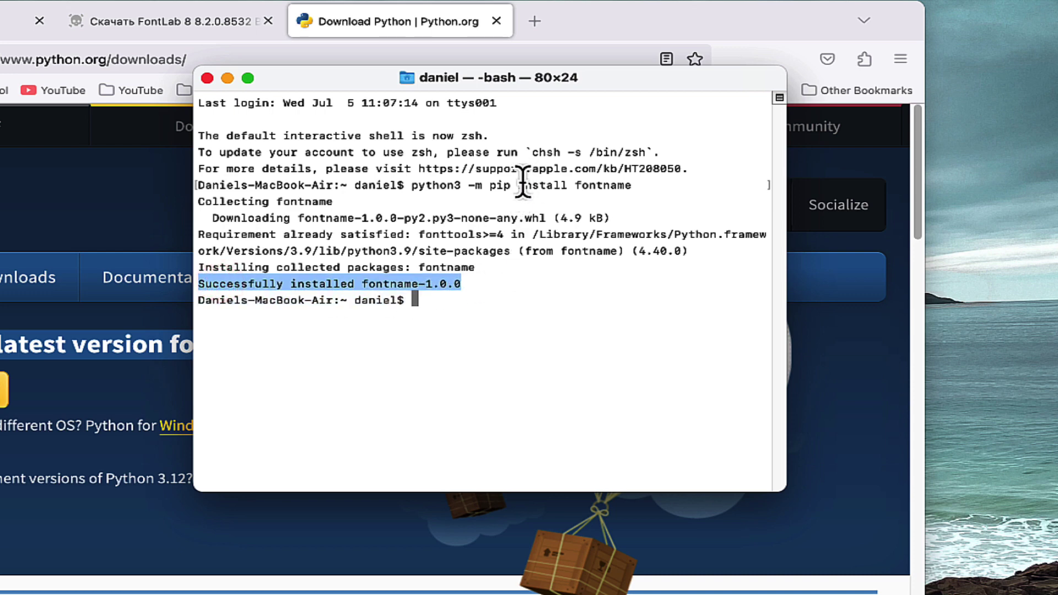
double_click(604, 187)
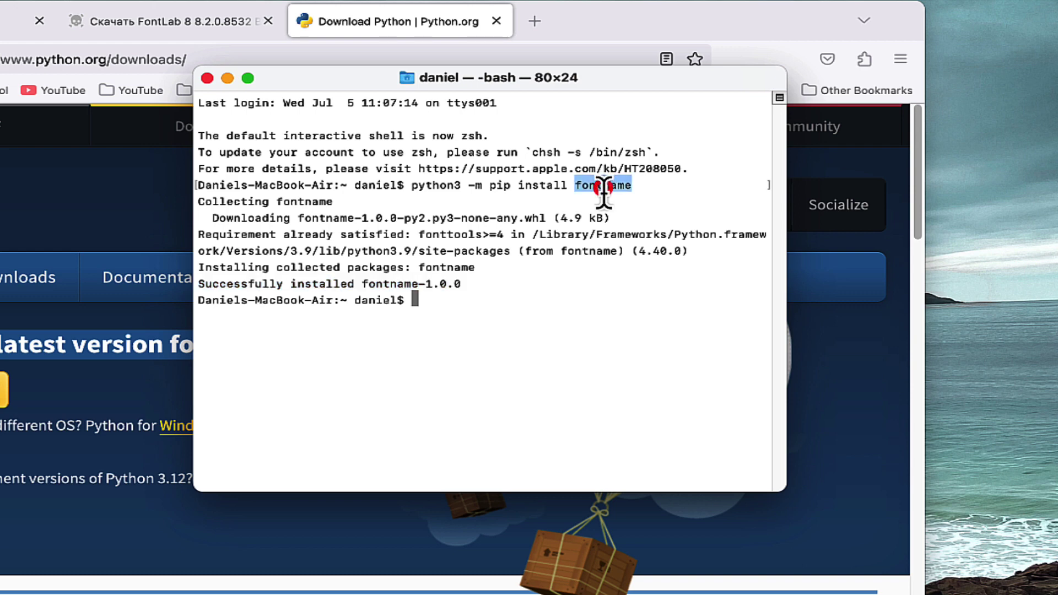
left_click(538, 310)
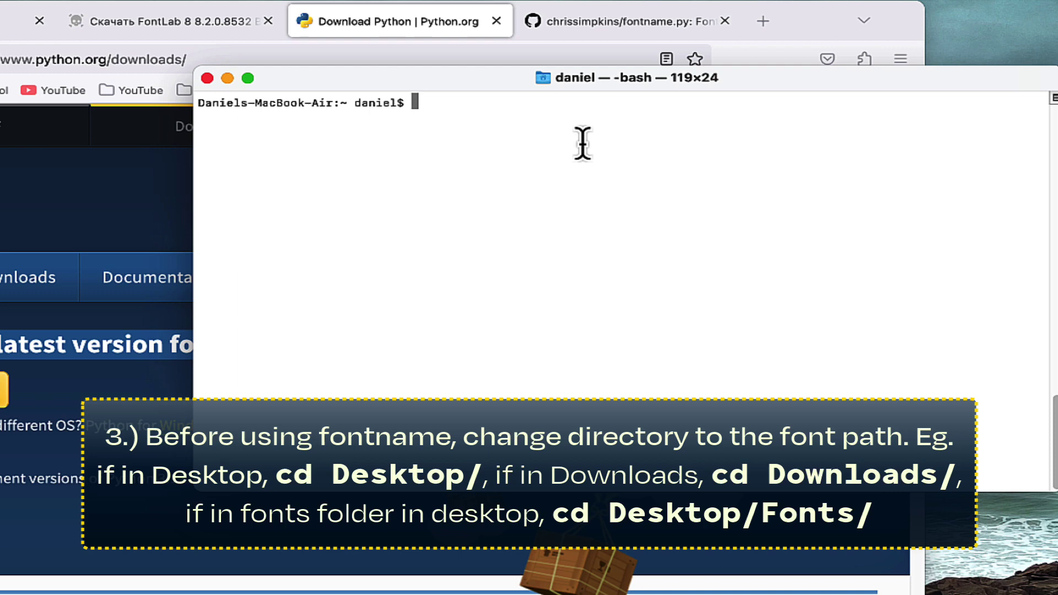
- From the Desktop folder, run python3 fontname.py to give Chevin Pro Bold.ttf the name 'Chevin Pro Bold'
type("cd ")
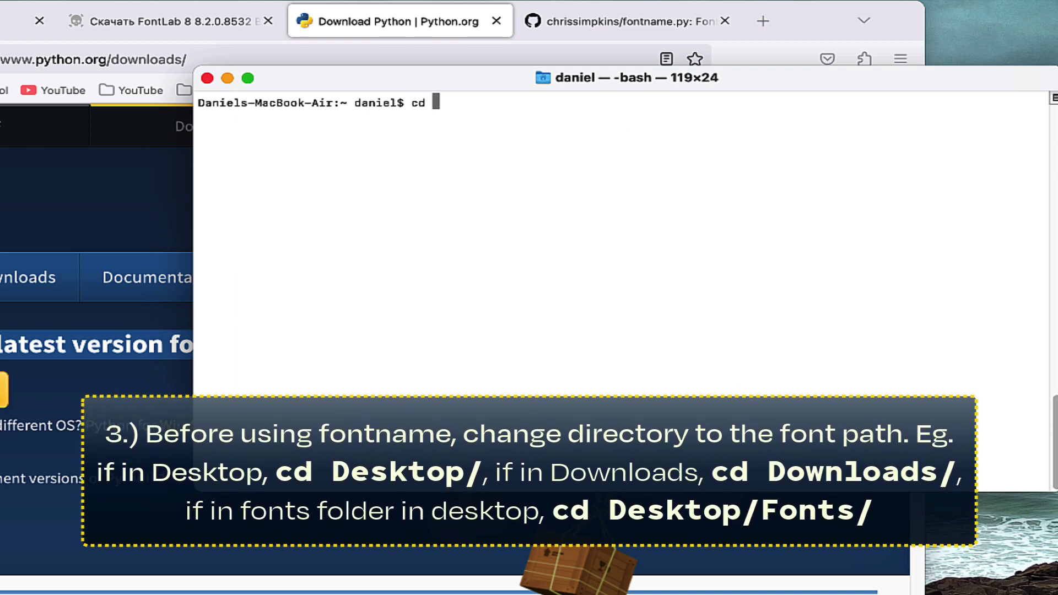
type("Des")
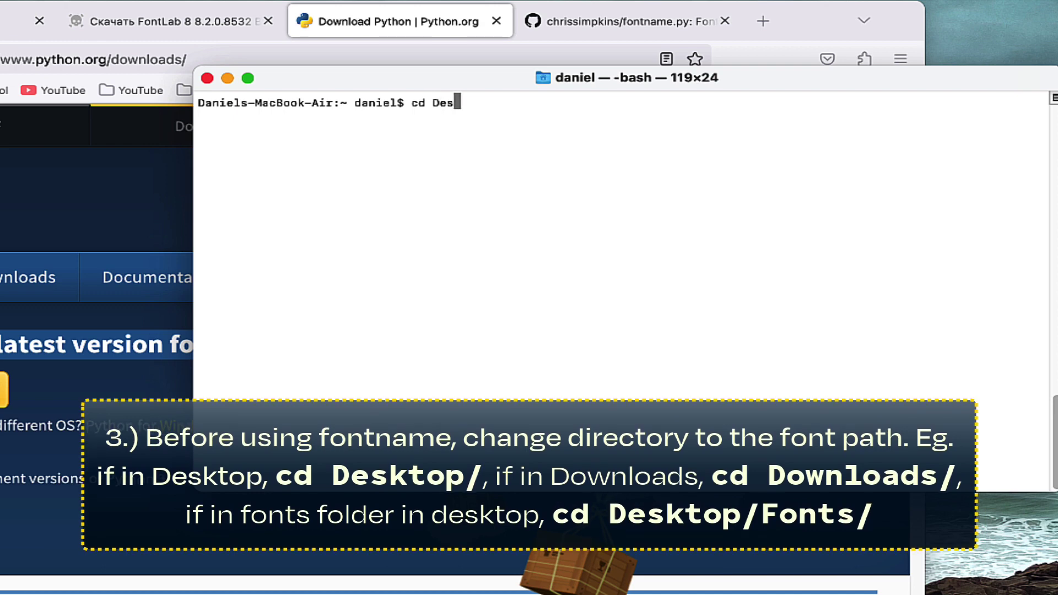
type("ktop/")
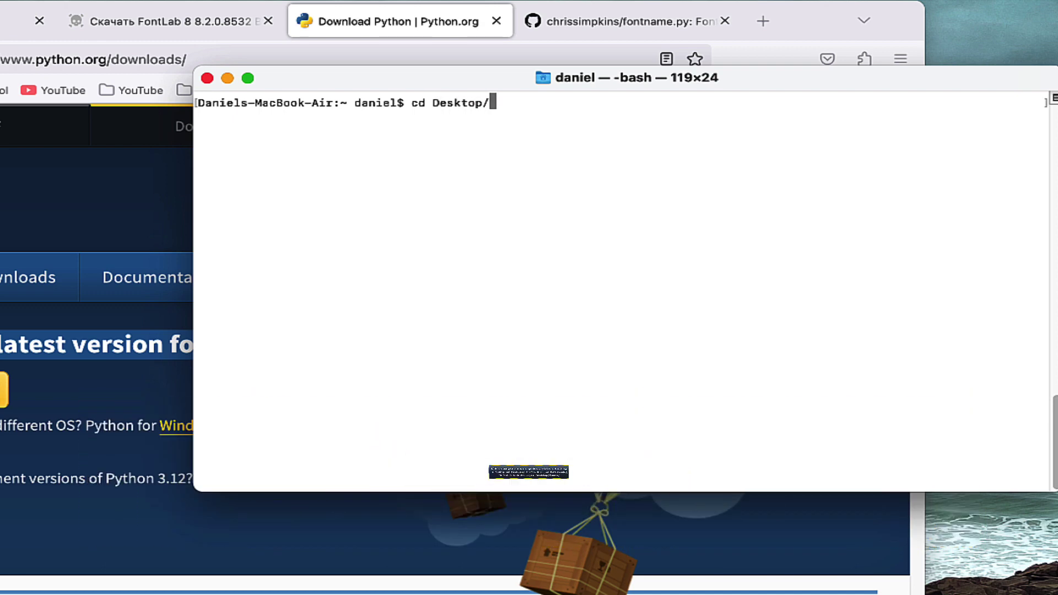
key("Return")
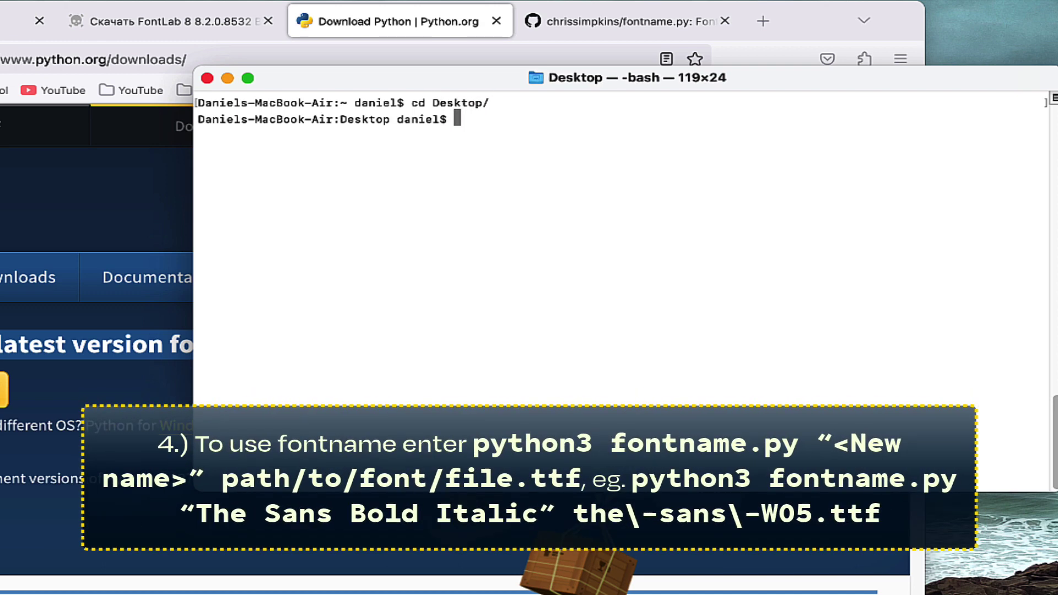
type("python3")
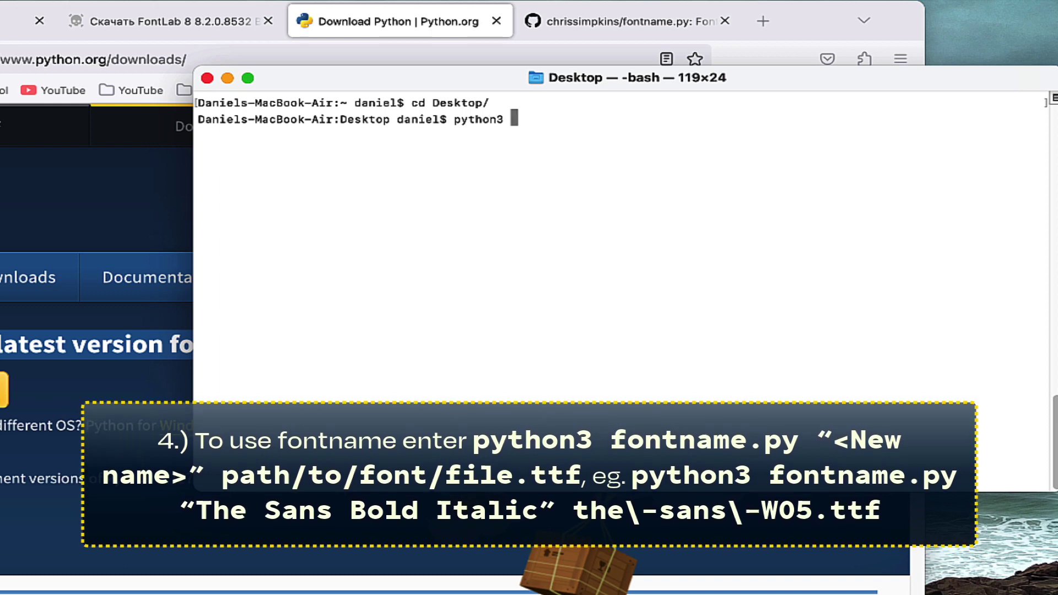
type(" fontname.")
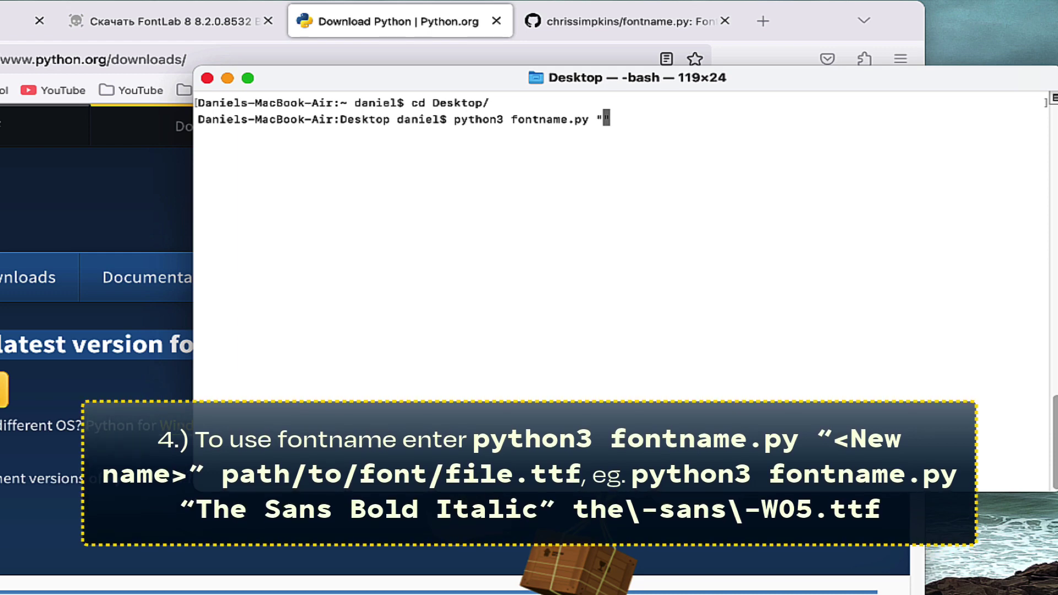
type("py \"Chevin Pro Bold\" ")
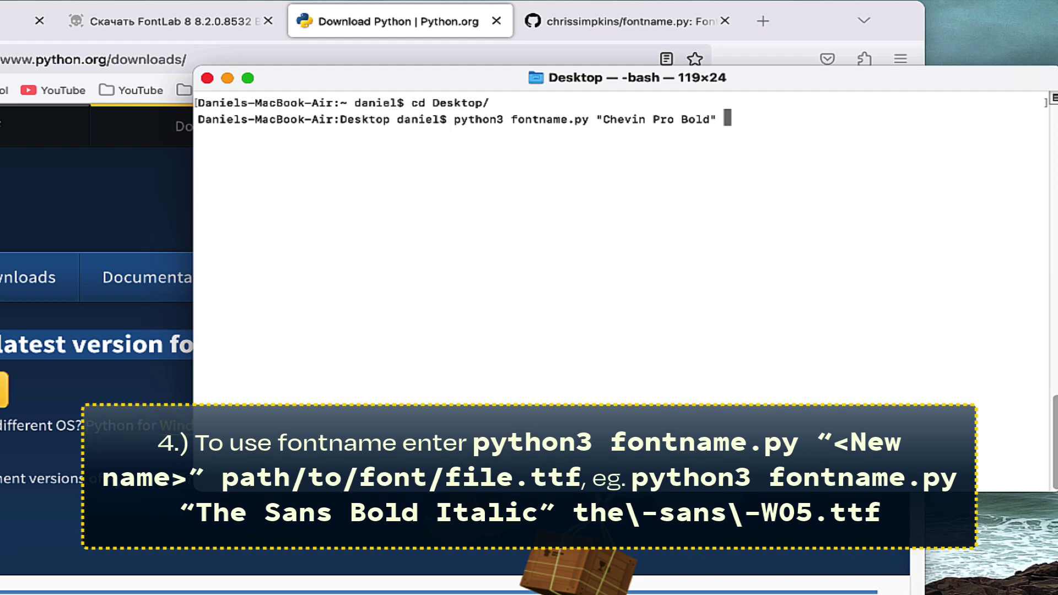
type("Chevin\\ ")
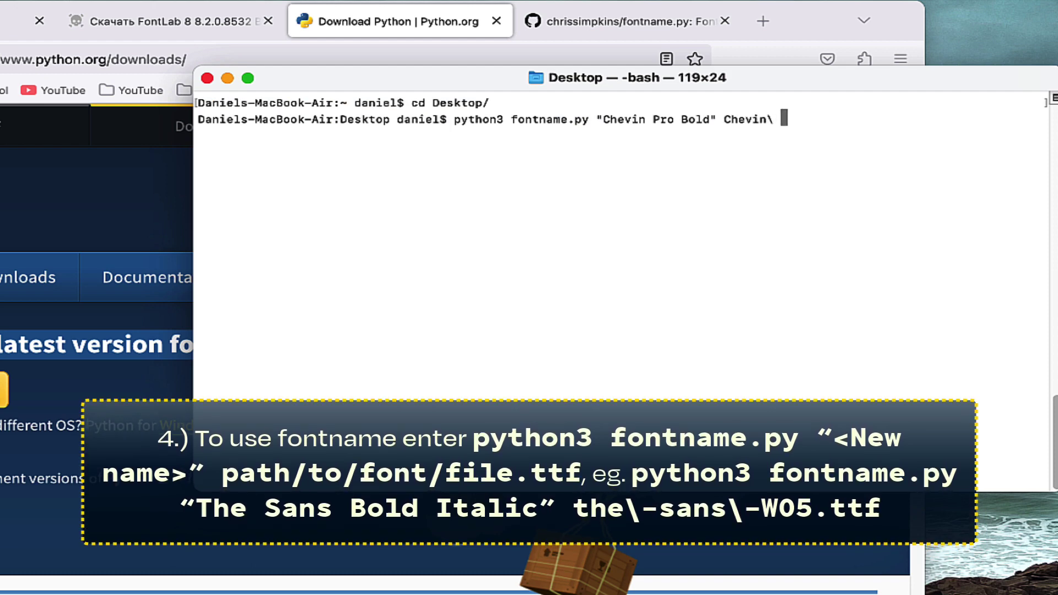
type("Pro\\ Bol")
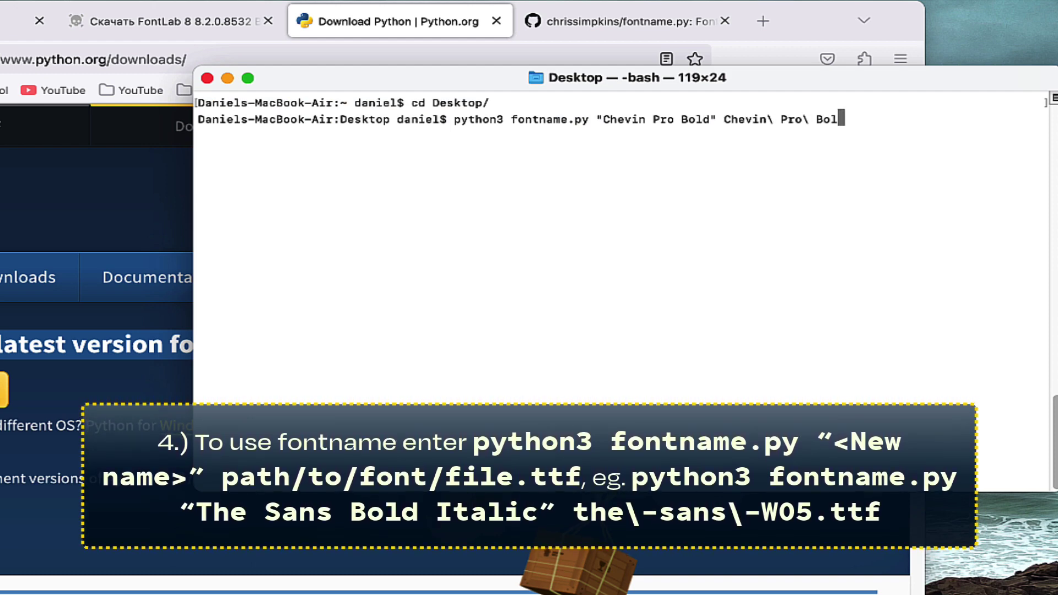
type("d.ttf")
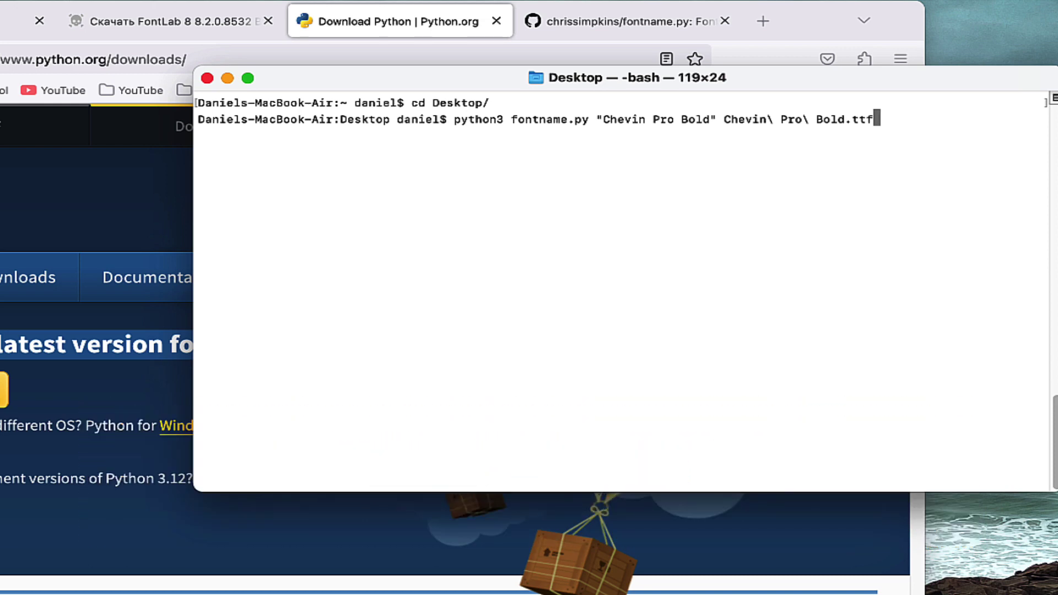
double_click(775, 121)
left_click(918, 135)
key("Return")
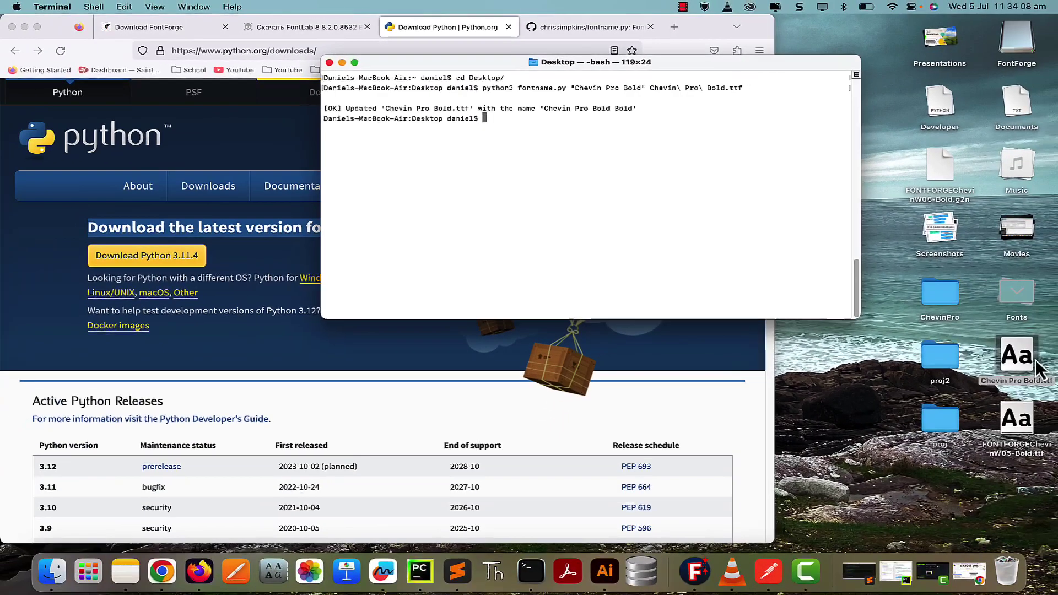
- Preview Chevin Pro Bold.ttf from the desktop in Font Book, then skip installing it
left_click(1035, 358)
double_click(1035, 358)
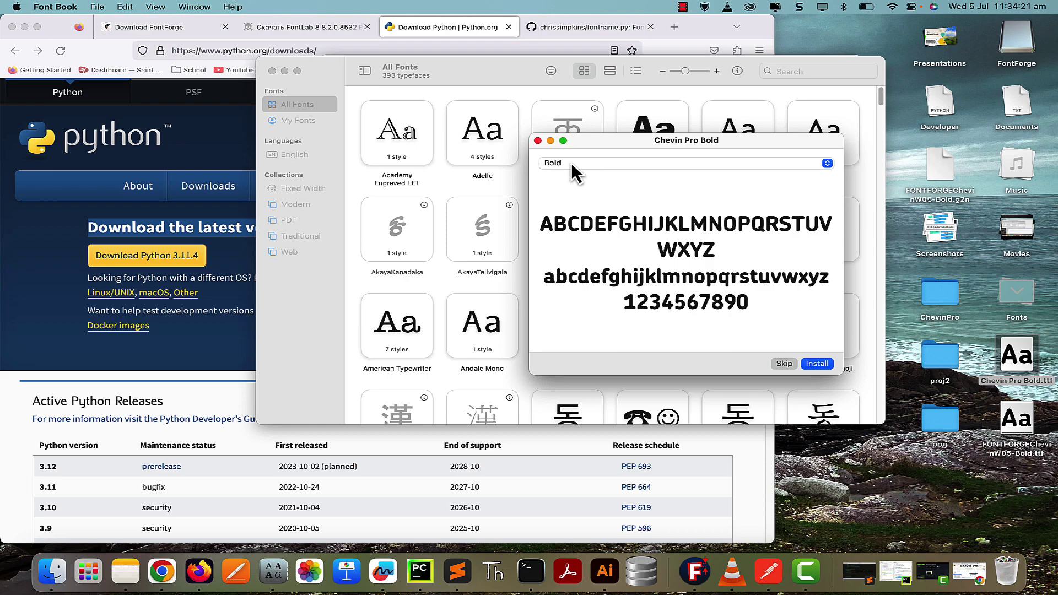
left_click(784, 364)
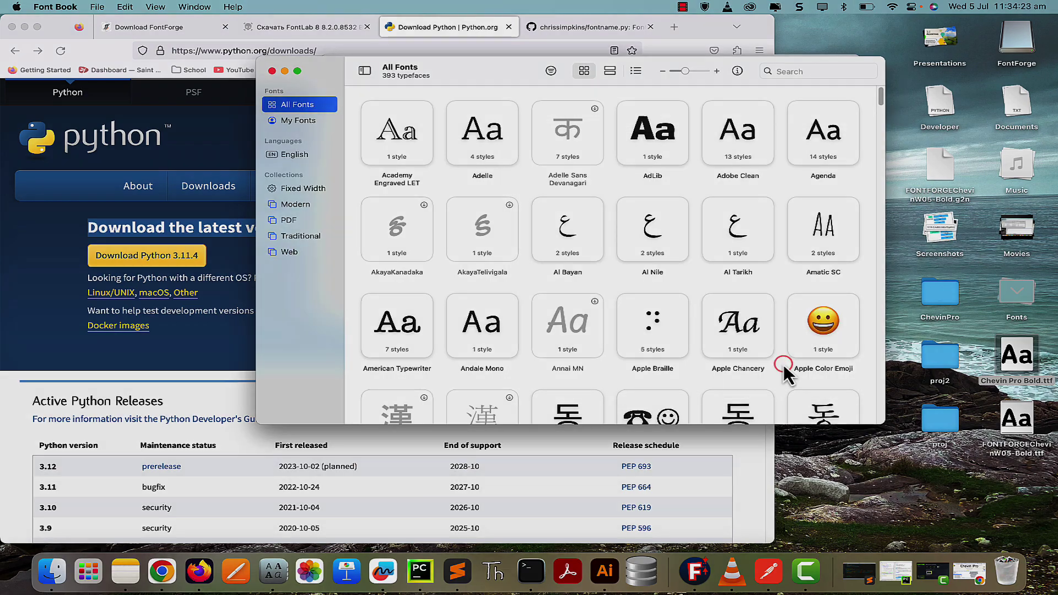